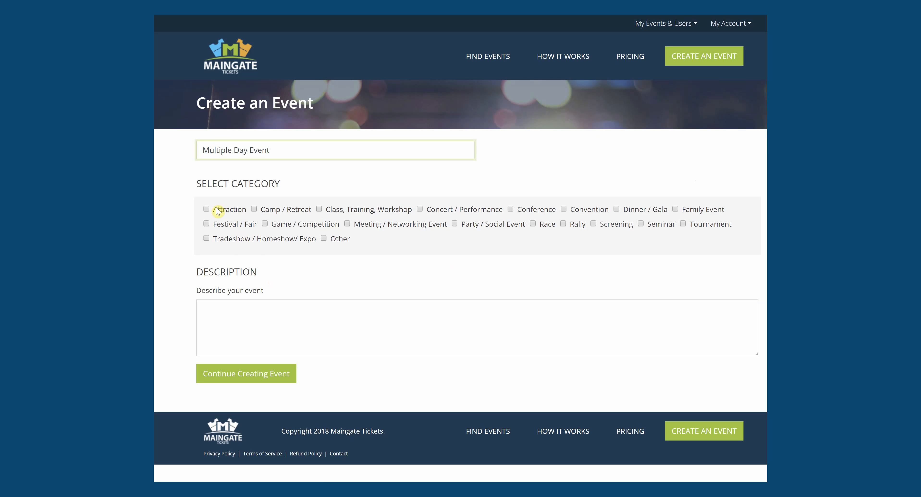
- Tag the event as Attraction, Festival / Fair, Family Event and Convention
click(206, 209)
click(206, 224)
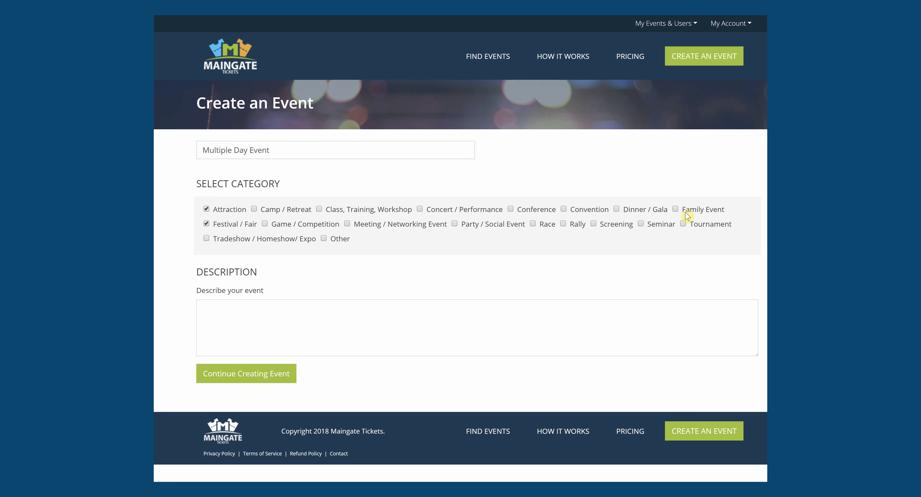
click(675, 209)
click(564, 208)
- Enter 'Multiple Day Event' as the description and save the event
click(218, 310)
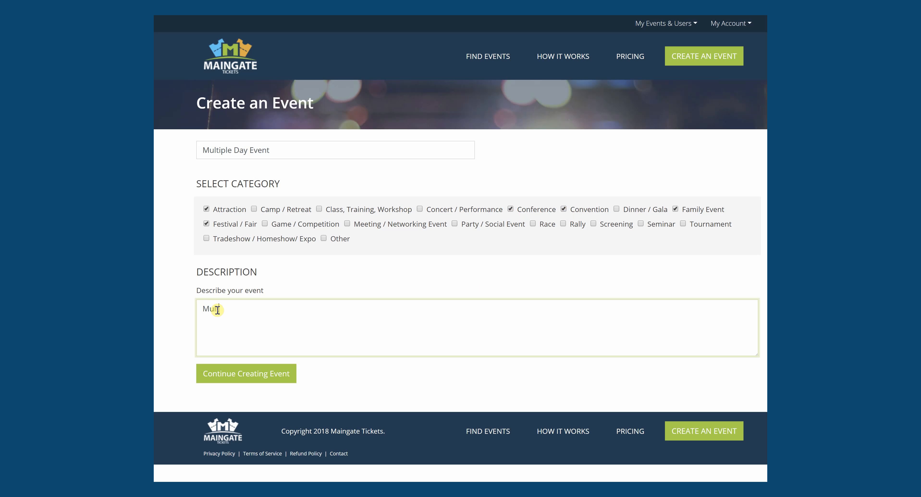
text(Multiple Day Event)
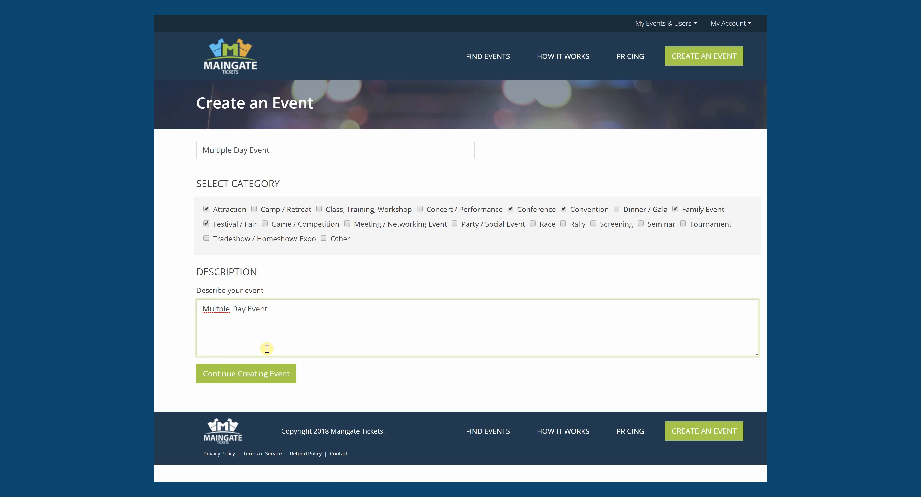
click(220, 310)
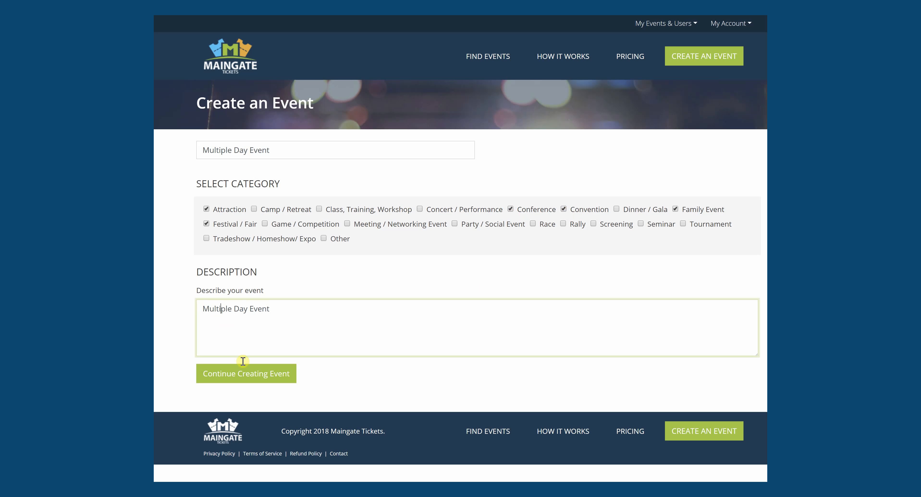
click(247, 374)
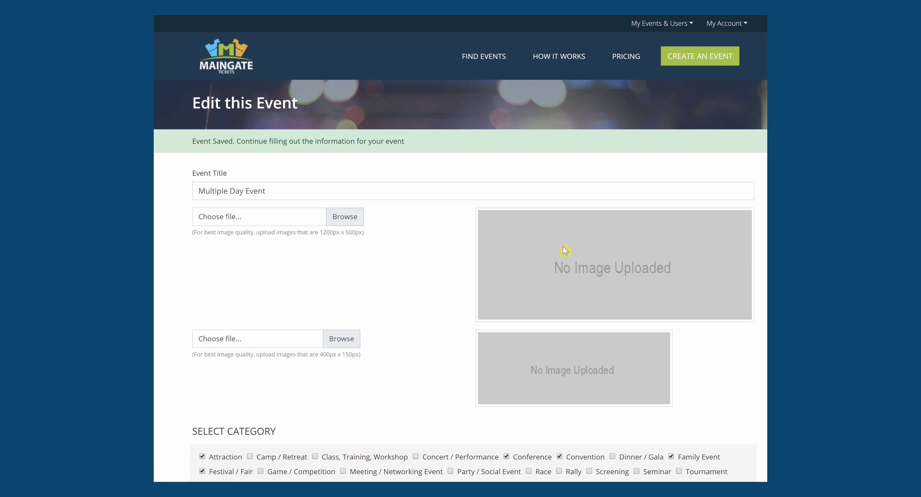
- Upload logo-LG_family as the large event image and logo-SM_family as the small one
click(351, 221)
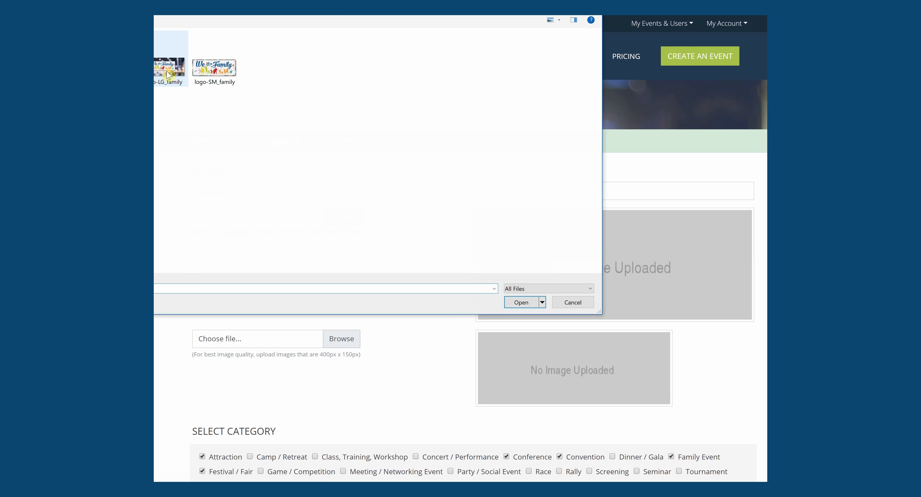
double_click(168, 72)
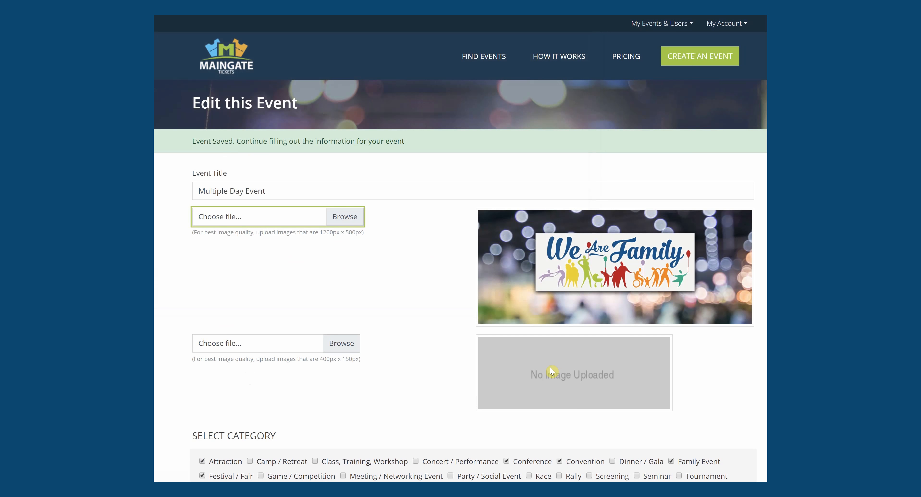
click(550, 372)
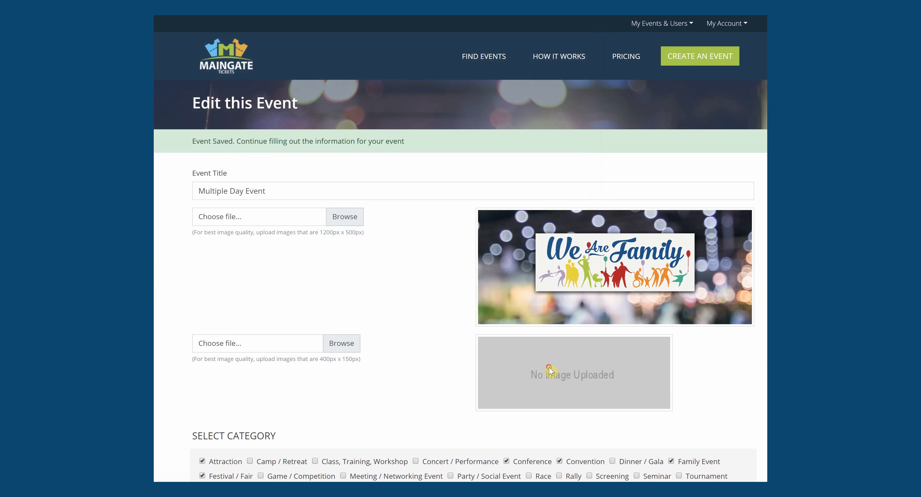
click(341, 343)
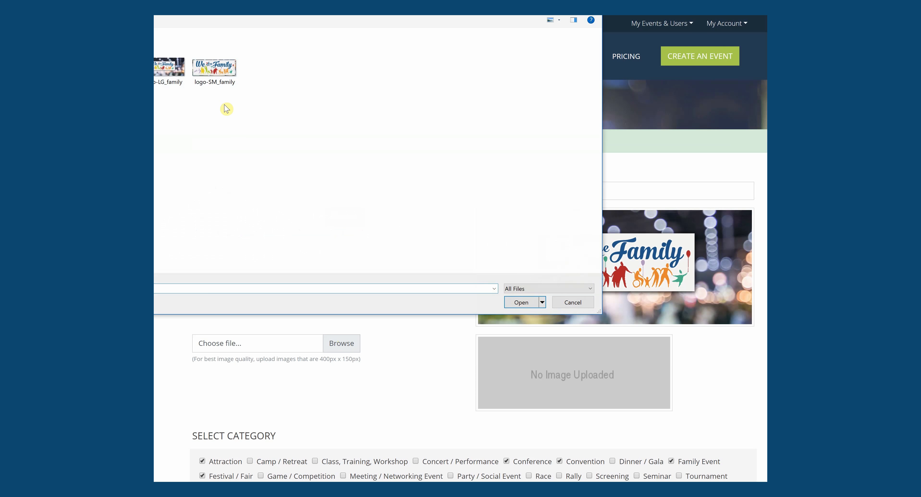
double_click(210, 72)
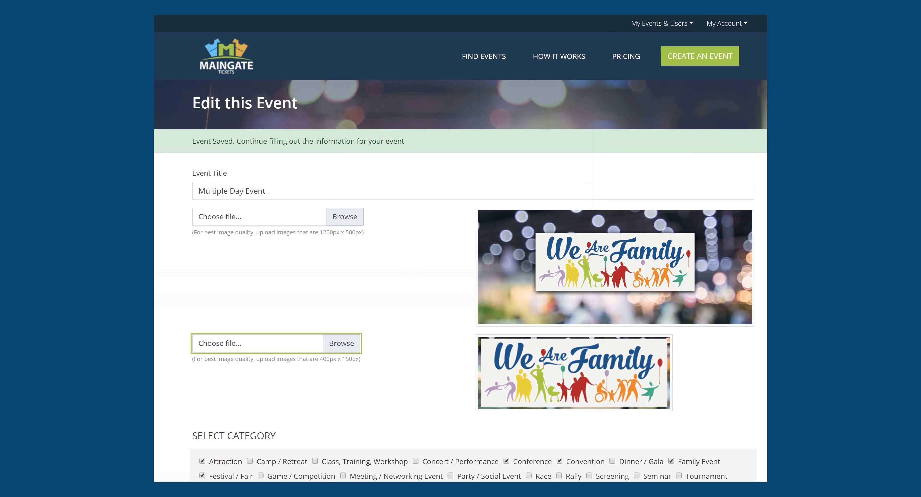
- Enter venue name MyVenue, address 1234 Main Street and city MyTown
scroll(460, 248, down, 7)
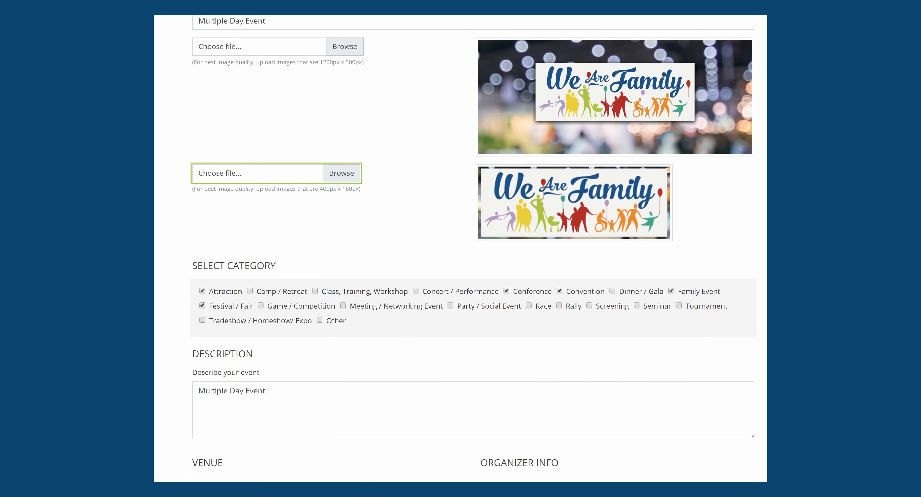
scroll(461, 248, down, 8)
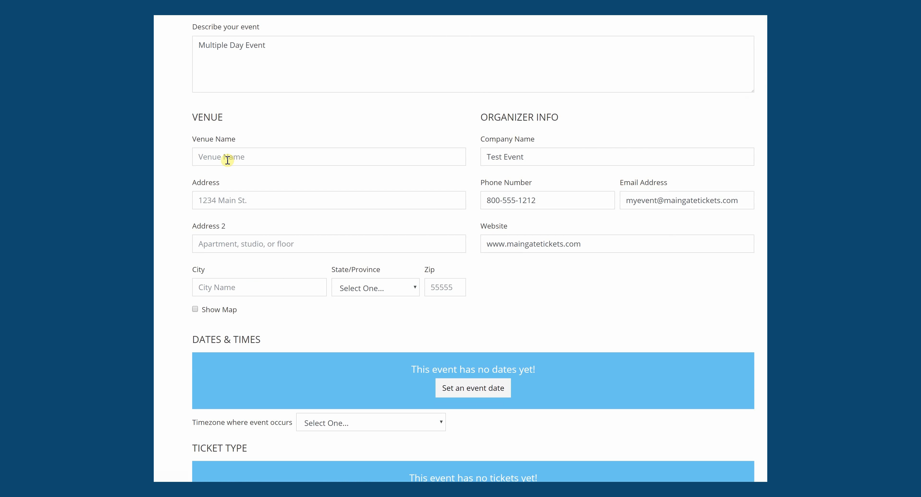
click(228, 161)
text(MyVenue)
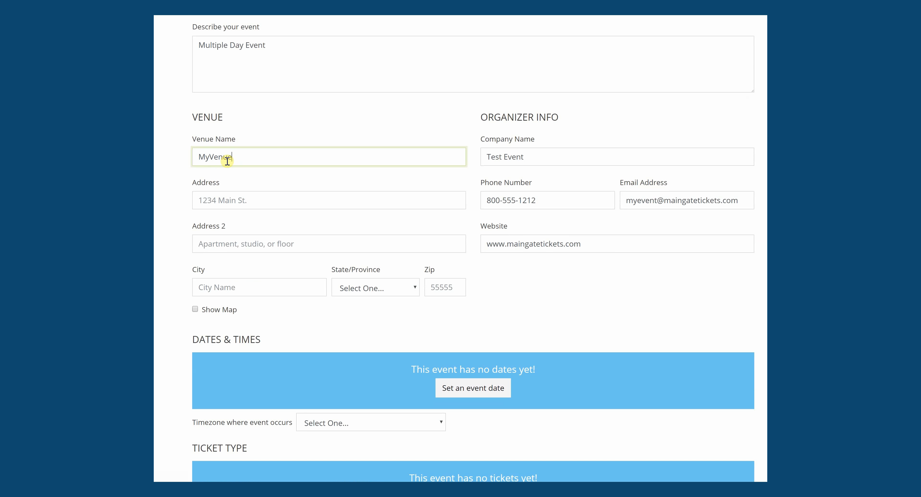
click(228, 202)
text(1234 Main Street)
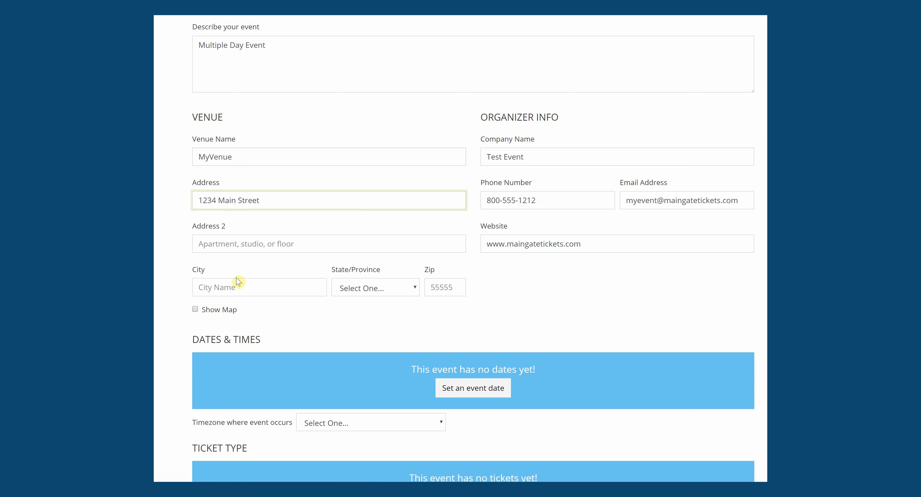
click(231, 284)
text(MyTown)
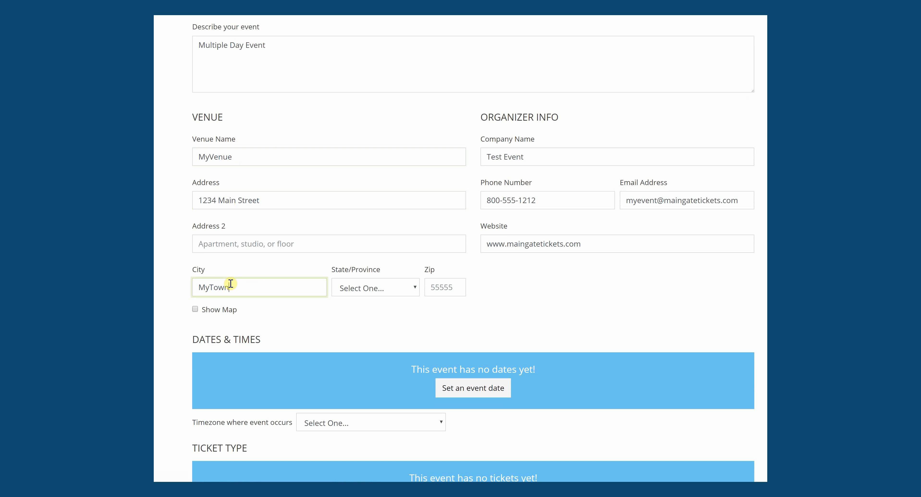
- Choose Texas as the state, enter zip 77389, and leave Show Map off
click(386, 292)
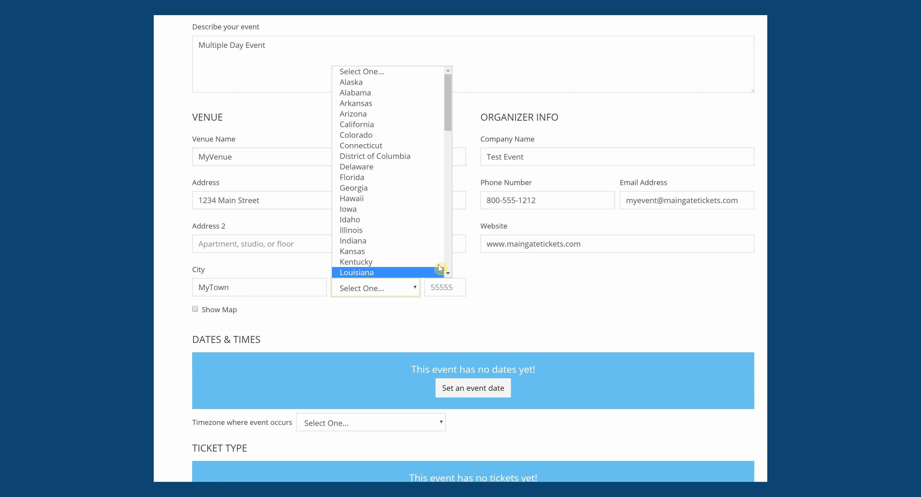
click(449, 263)
click(449, 265)
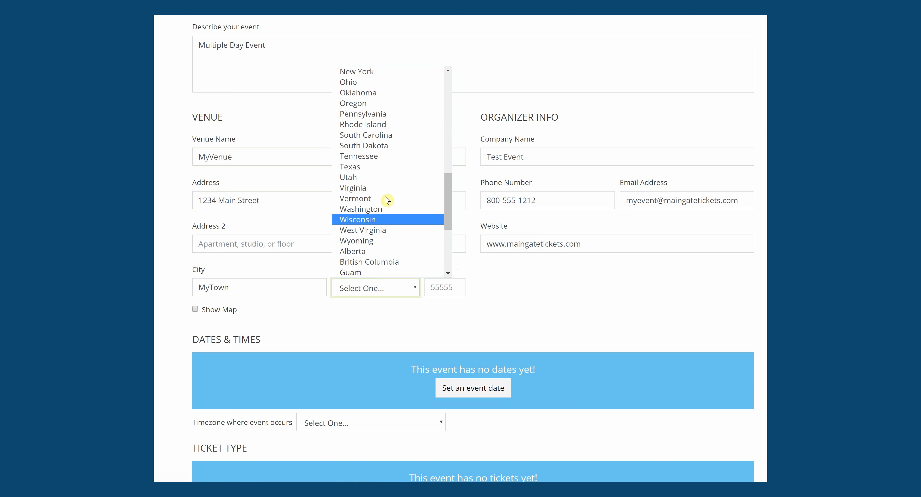
click(348, 169)
click(445, 286)
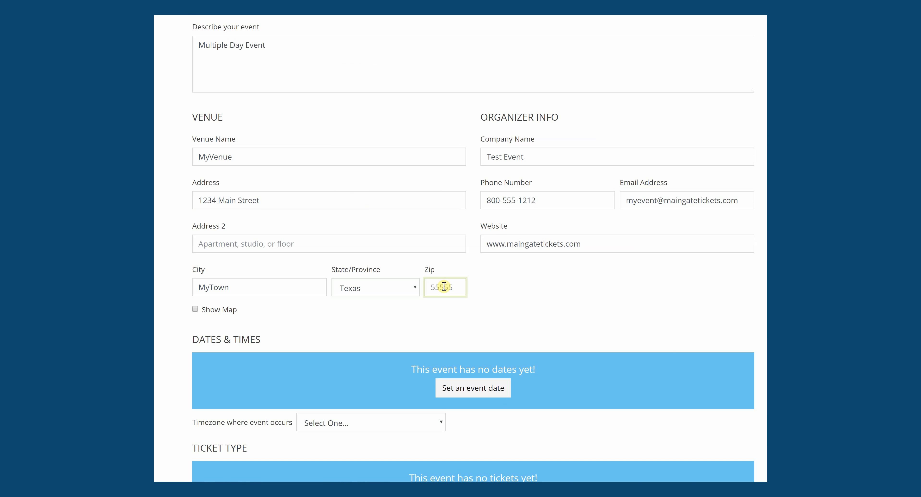
text(77389)
click(194, 308)
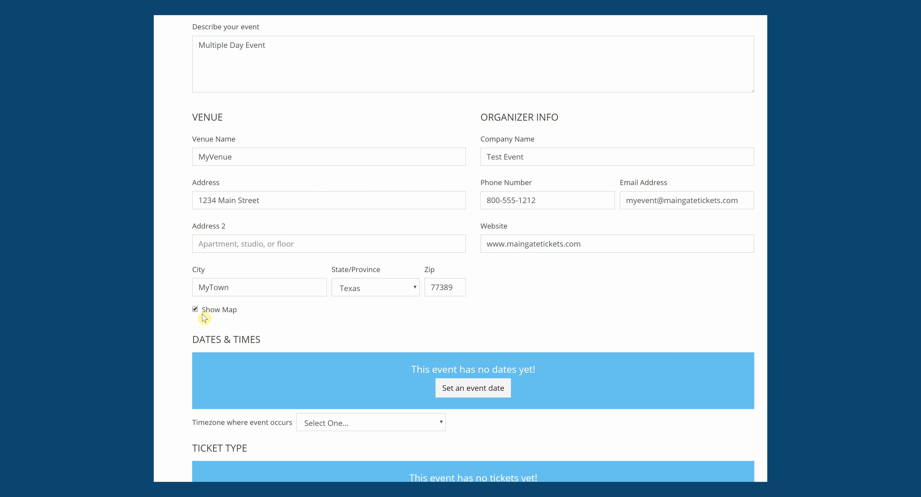
click(195, 309)
scroll(473, 248, down, 5)
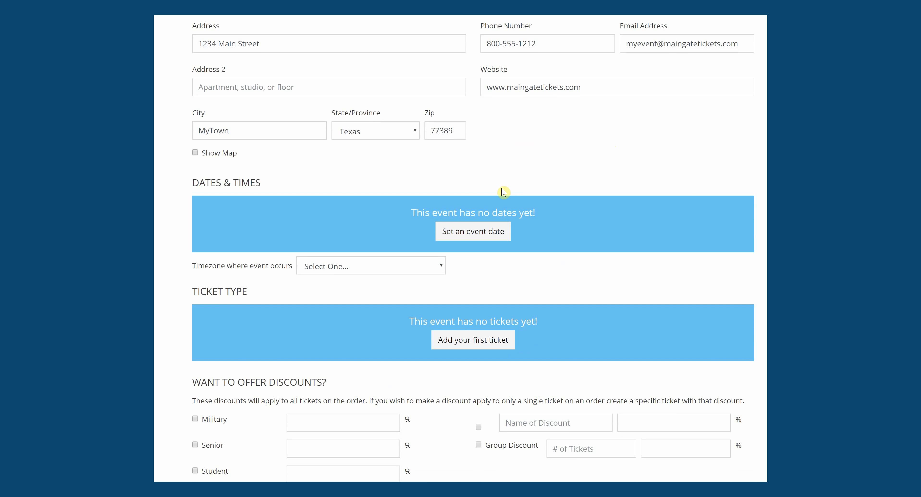
- Set up a daily recurring event date from 10:00 AM to 5:00 PM
click(466, 235)
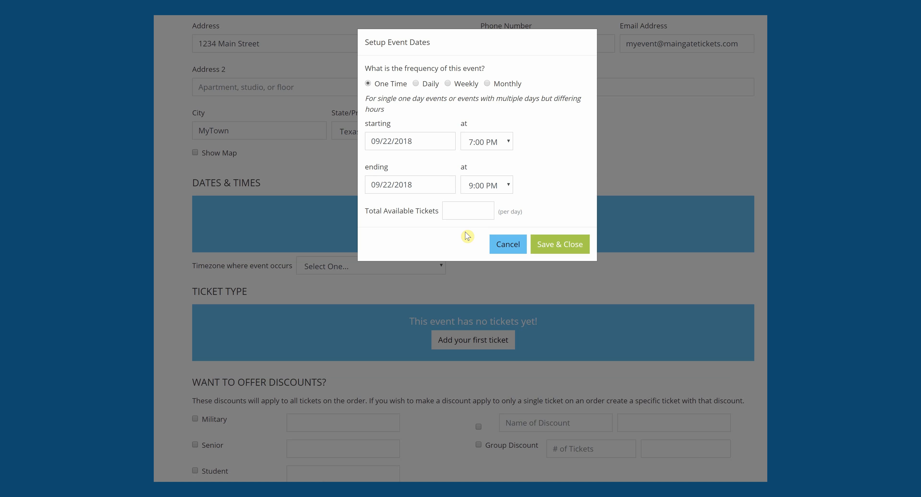
click(430, 85)
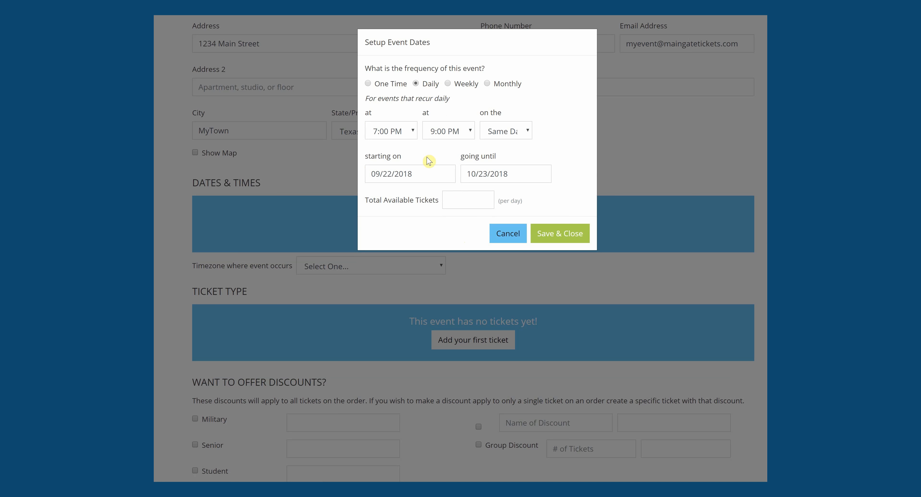
click(400, 133)
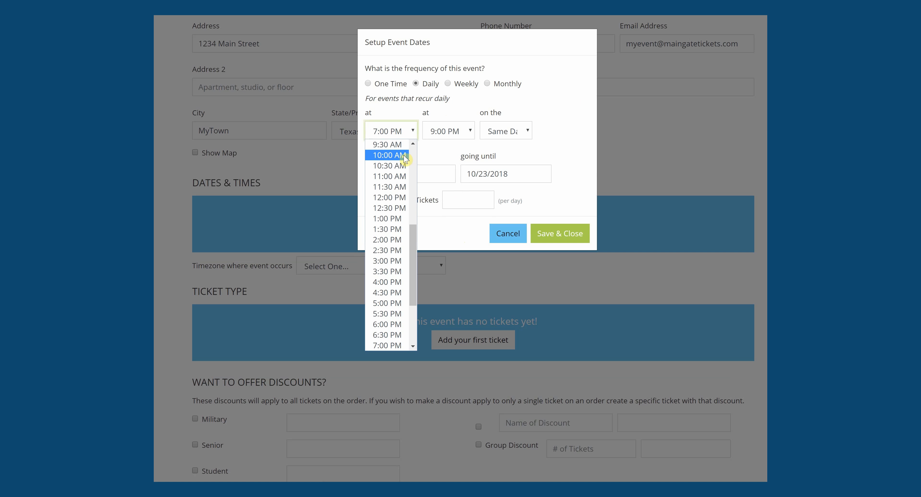
click(393, 155)
click(449, 132)
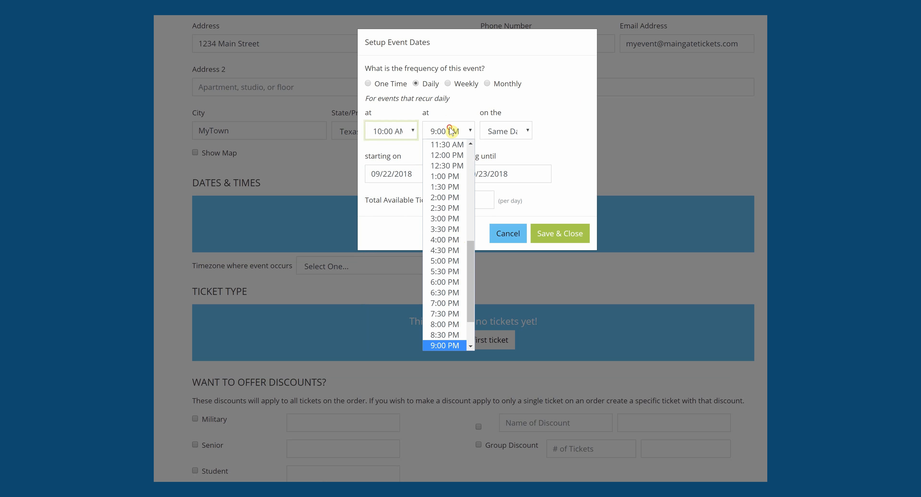
click(447, 262)
- Run the daily dates from 09/28/2018 to 09/30/2018 and save them
click(408, 177)
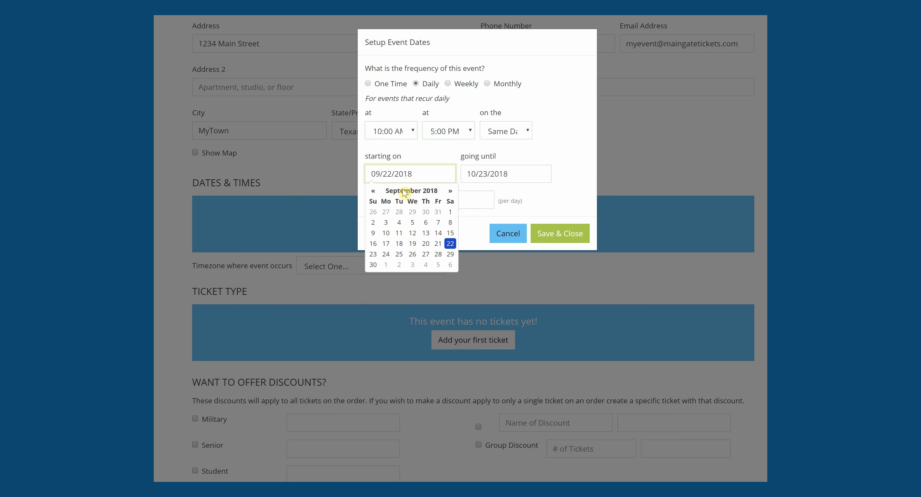
click(437, 254)
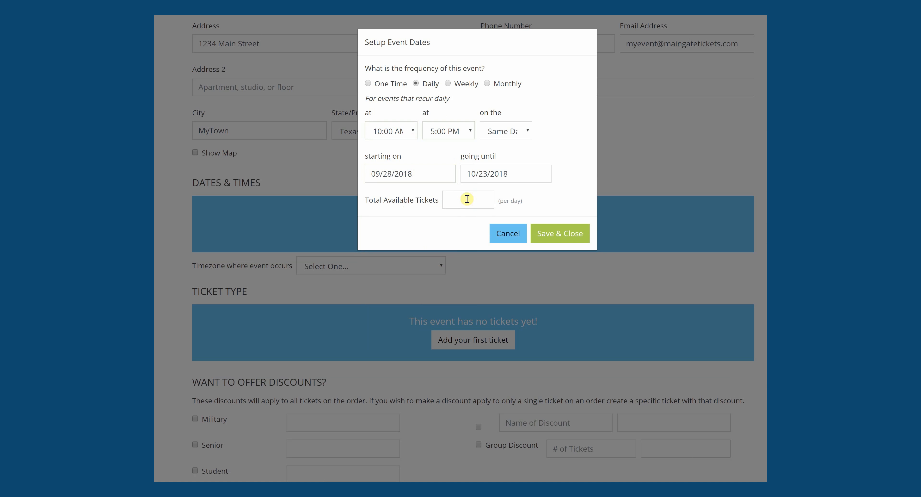
click(478, 173)
click(469, 193)
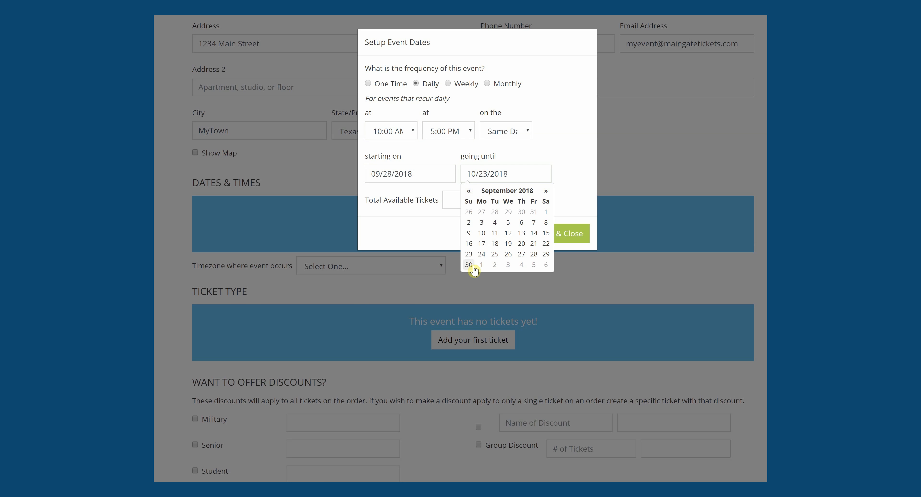
click(468, 265)
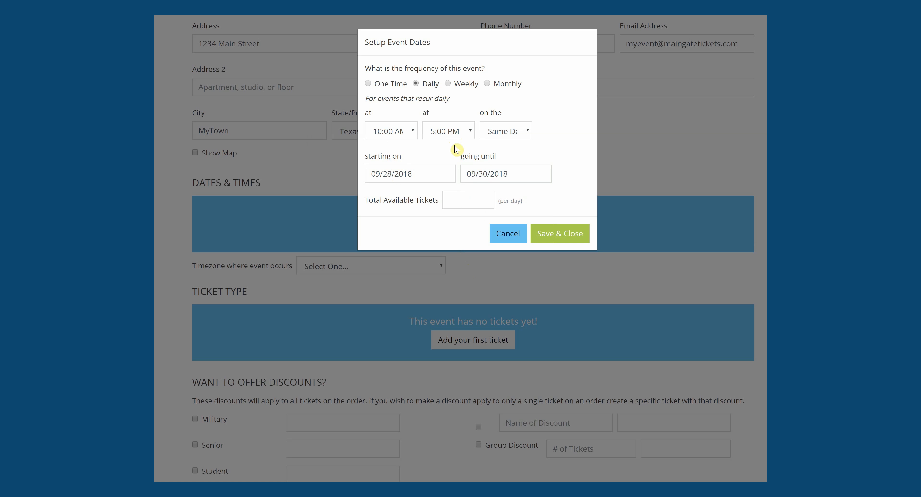
click(461, 202)
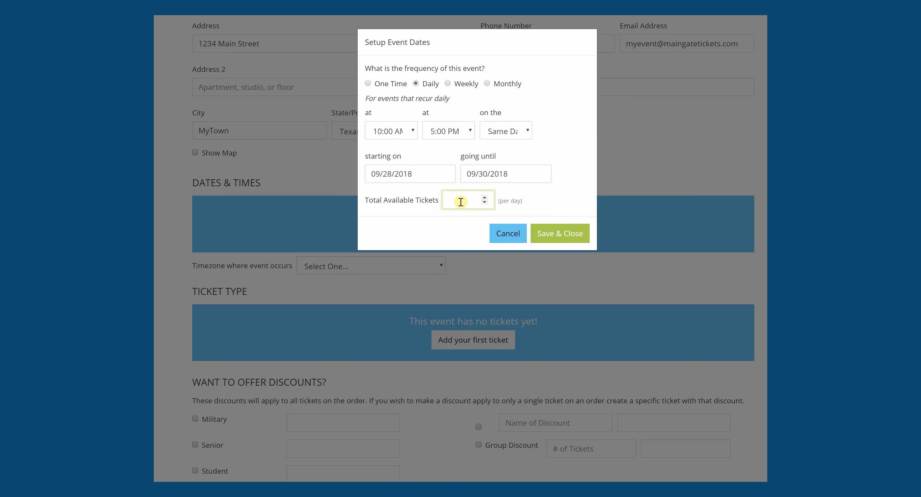
click(548, 234)
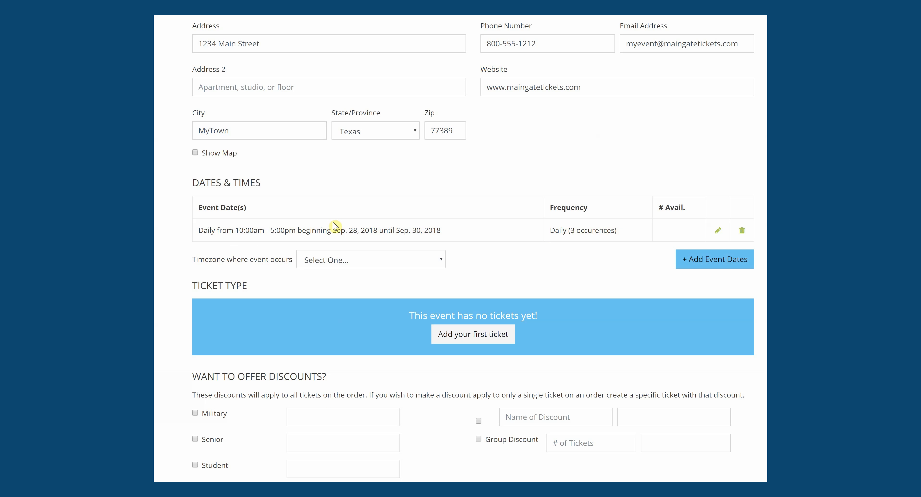
- Set the event timezone to America/Chicago
click(333, 229)
drag(351, 228, 421, 229)
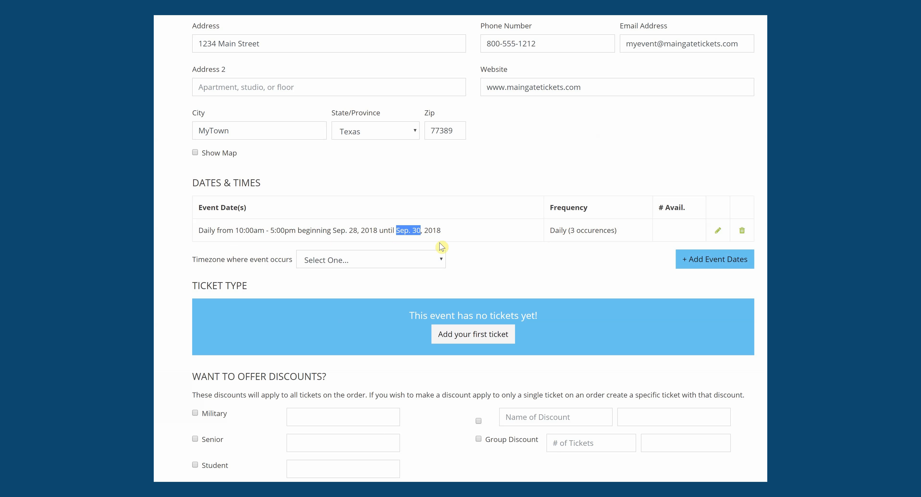
click(442, 260)
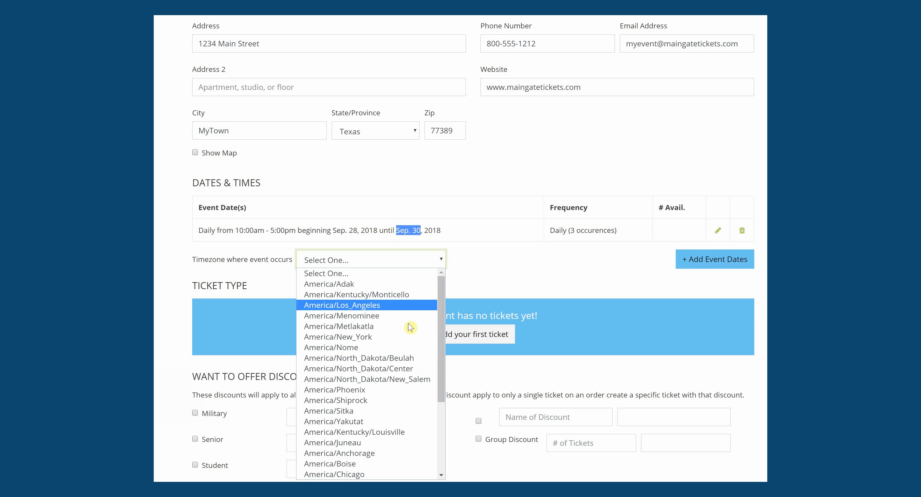
click(370, 474)
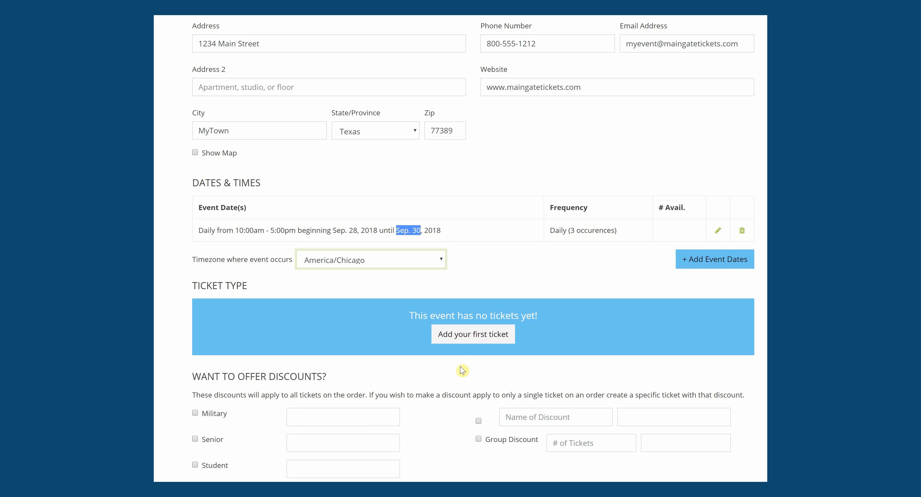
- Delete the daily Sep. 28–30 event date entry
click(580, 264)
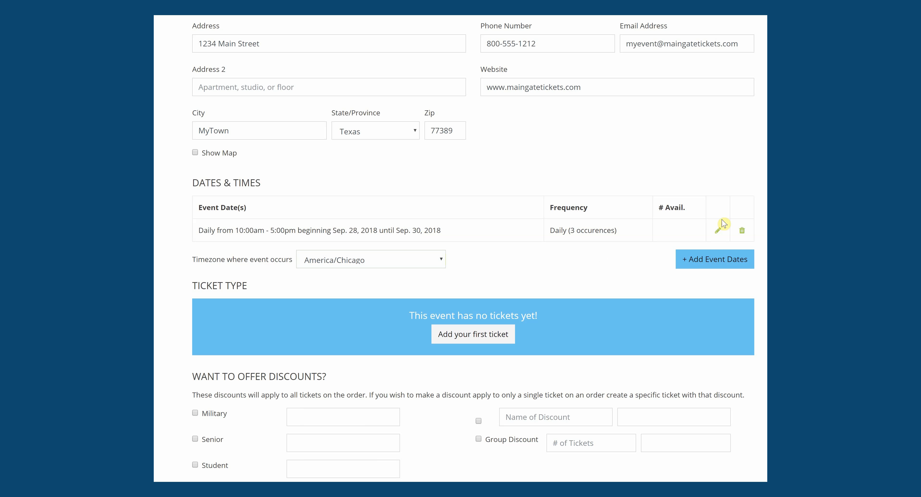
click(741, 230)
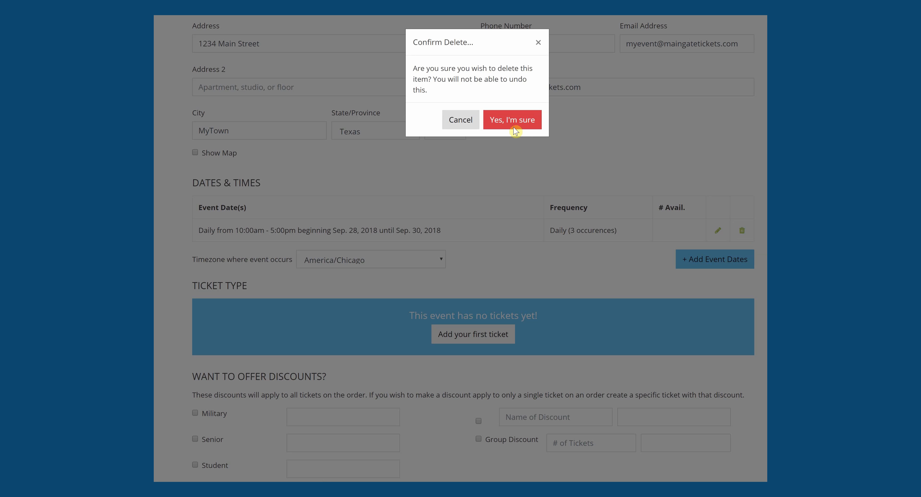
click(515, 131)
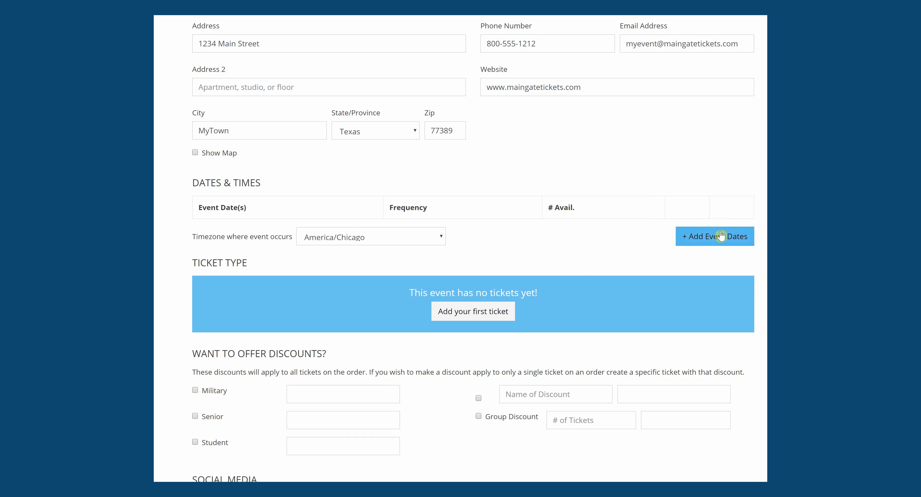
- Add a one-time event date starting and ending September 28, 2018
click(721, 236)
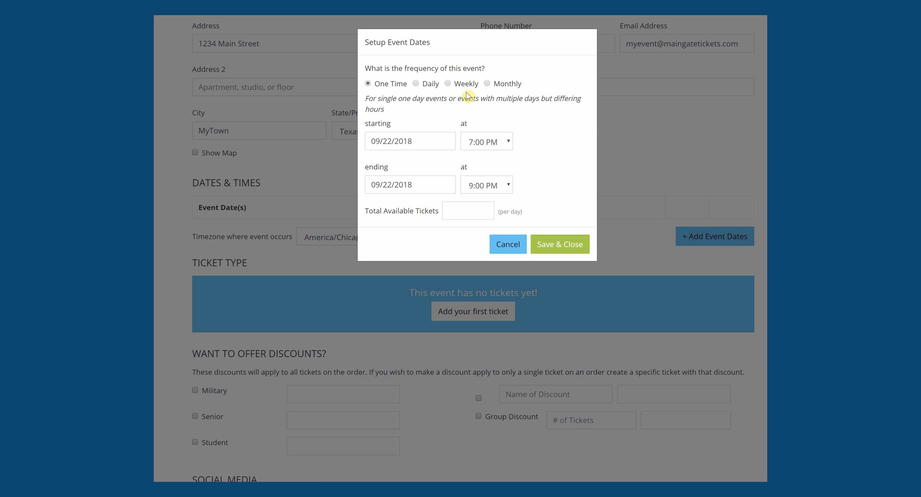
click(416, 84)
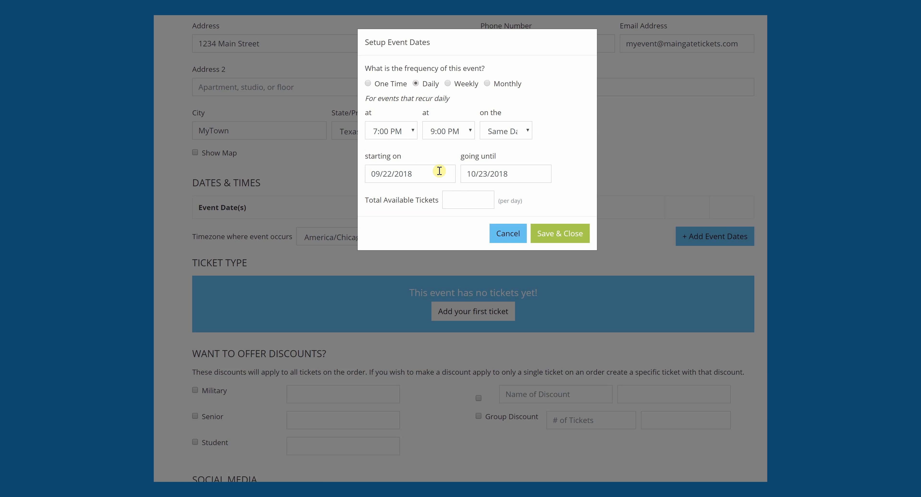
click(369, 85)
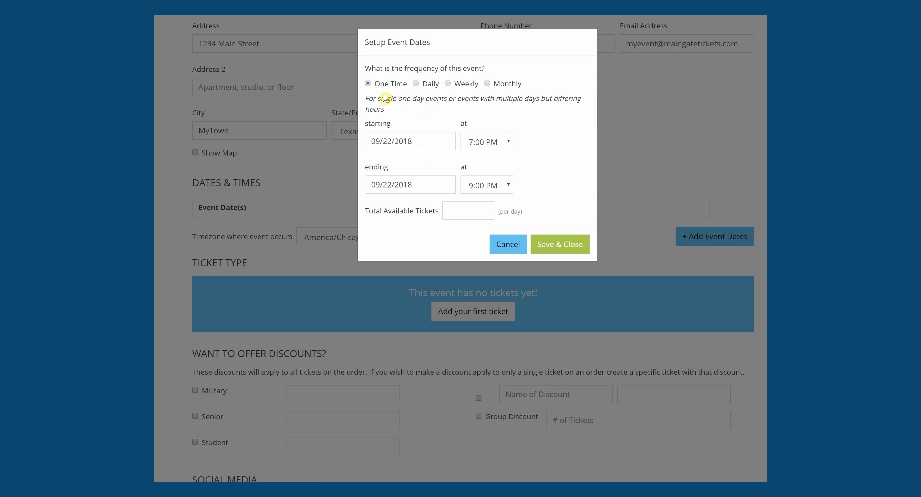
click(395, 141)
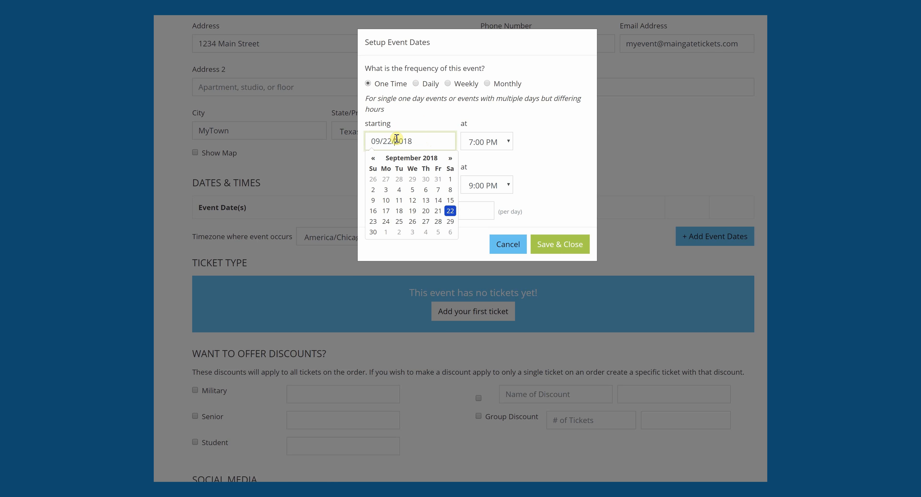
click(438, 222)
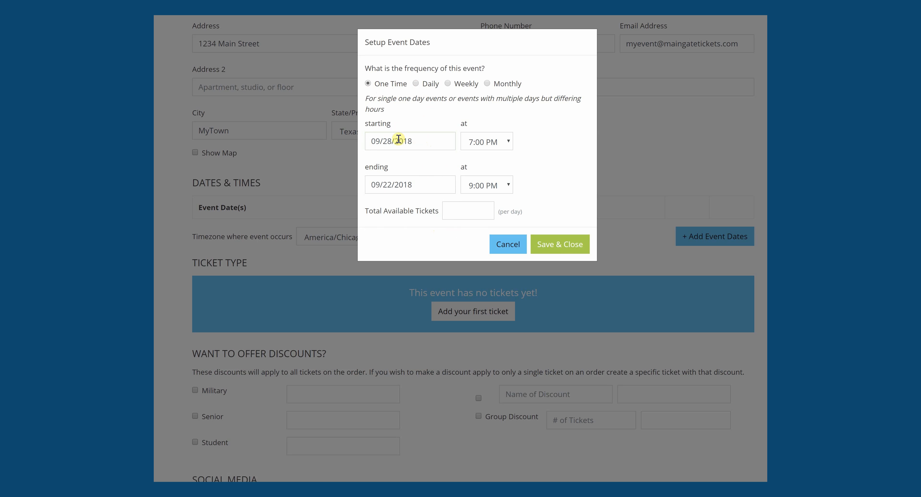
click(398, 184)
click(438, 265)
- Set its times to 10:00 AM–5:00 PM and save it
click(483, 144)
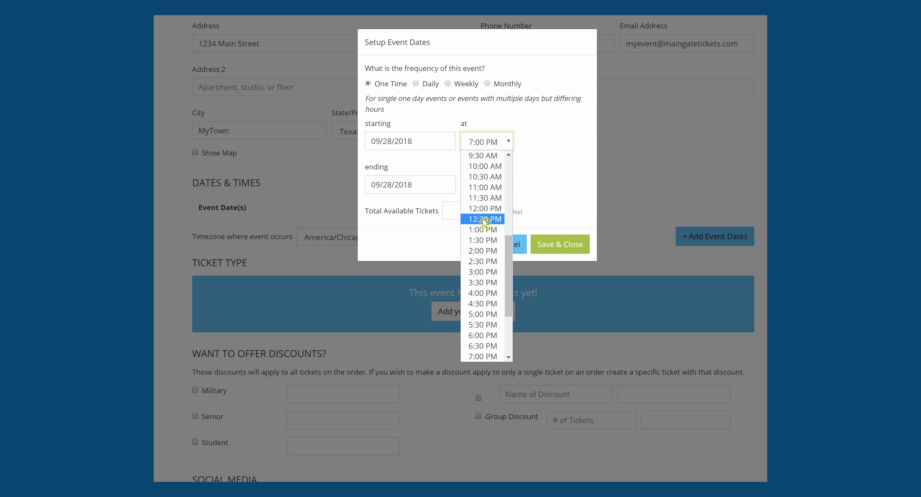
drag(510, 266, 510, 235)
click(482, 234)
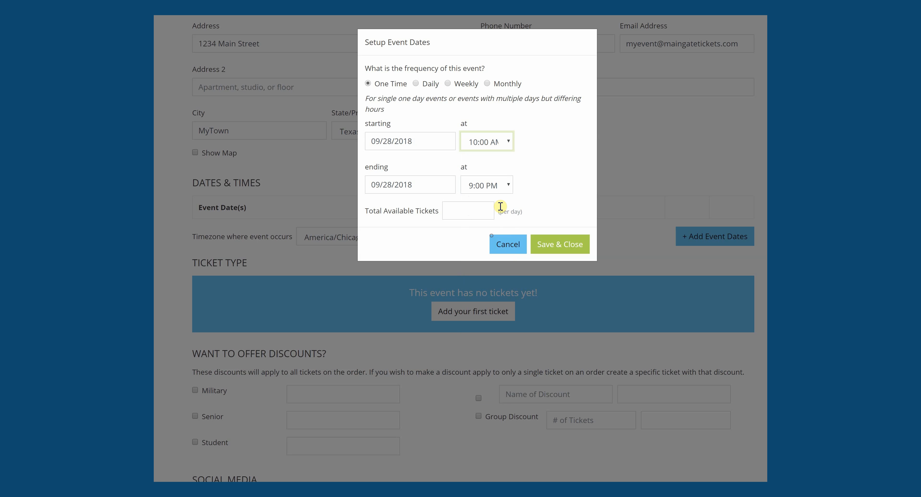
click(508, 186)
click(494, 317)
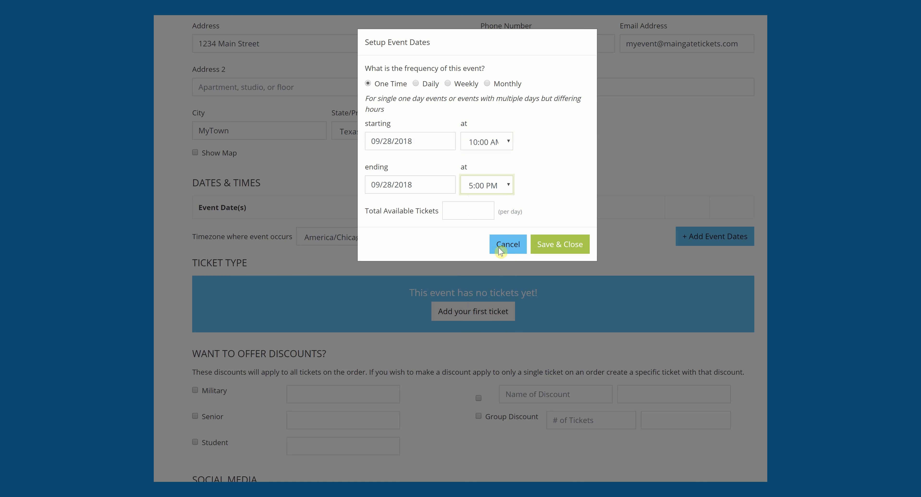
click(550, 249)
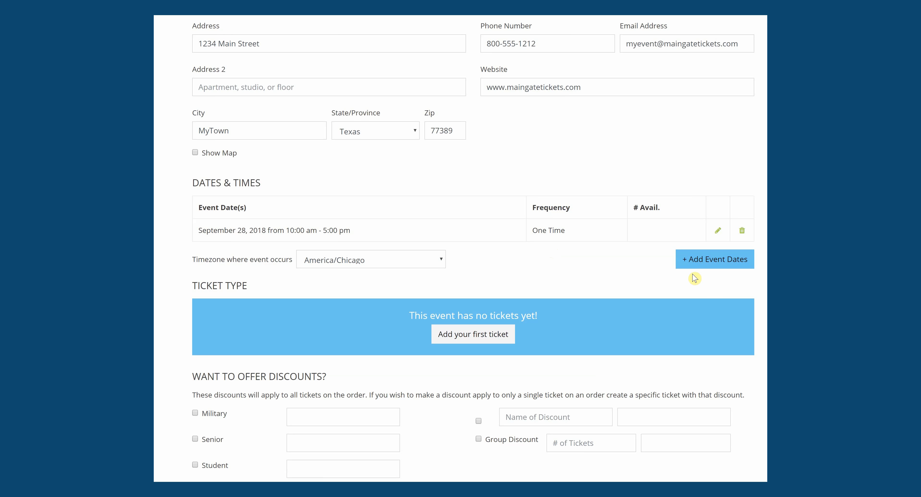
- Add another one-time date starting and ending September 29, 2018
click(705, 260)
click(410, 140)
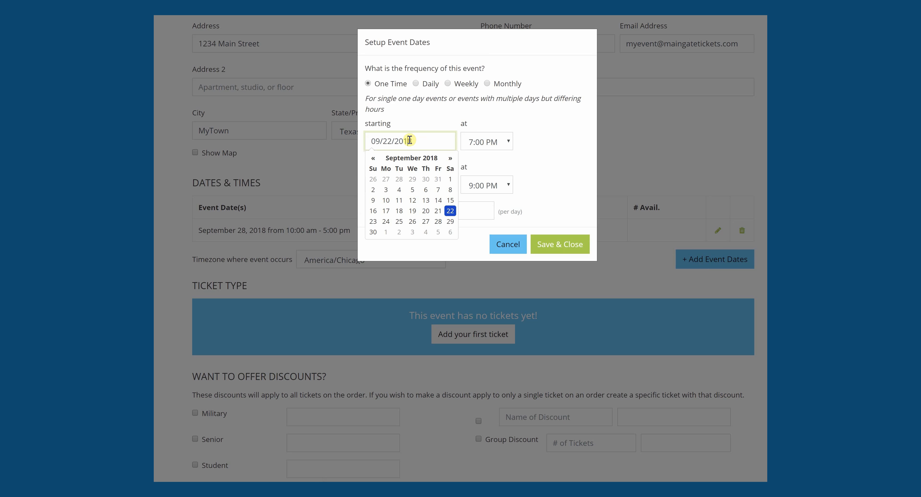
click(451, 224)
click(403, 185)
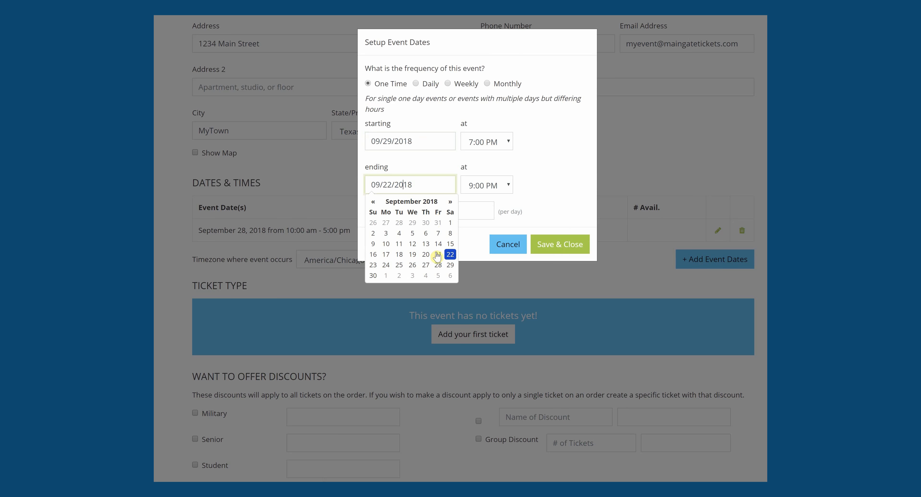
click(450, 265)
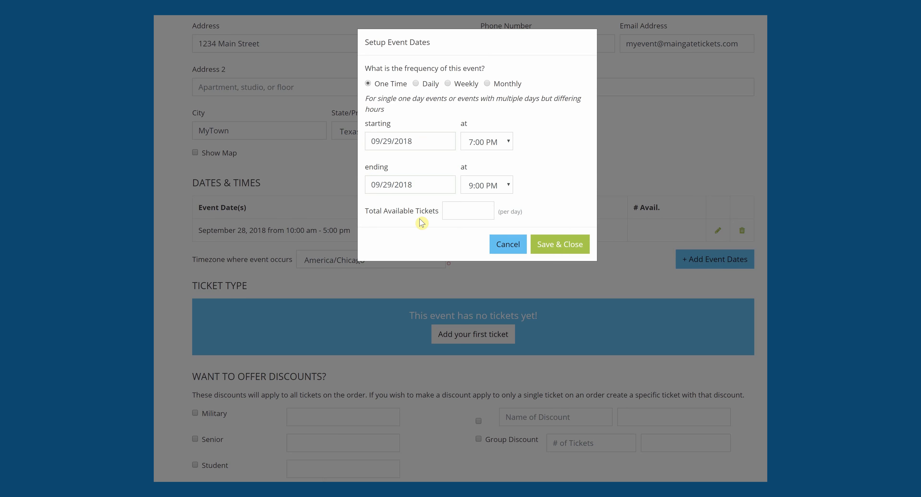
- Give it 8:00 AM–9:00 PM hours and 500 tickets, then save
click(477, 145)
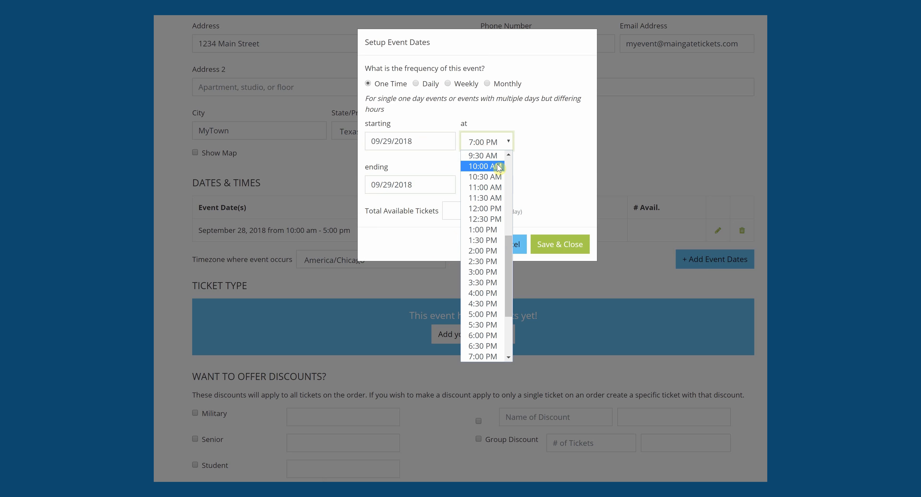
scroll(499, 175, up, 3)
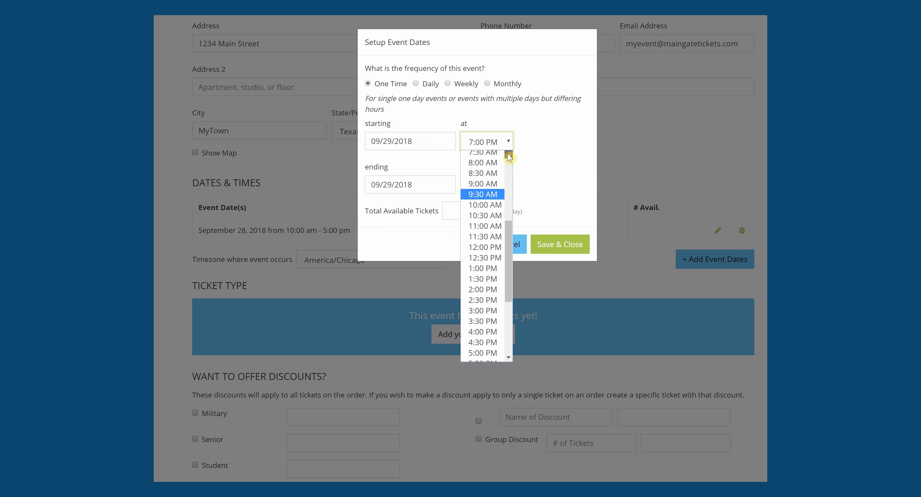
click(493, 200)
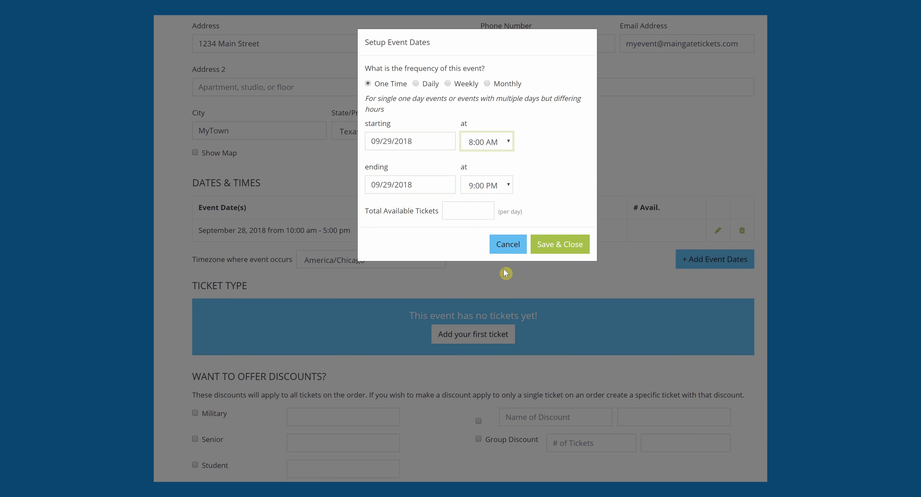
click(508, 188)
scroll(500, 300, down, 3)
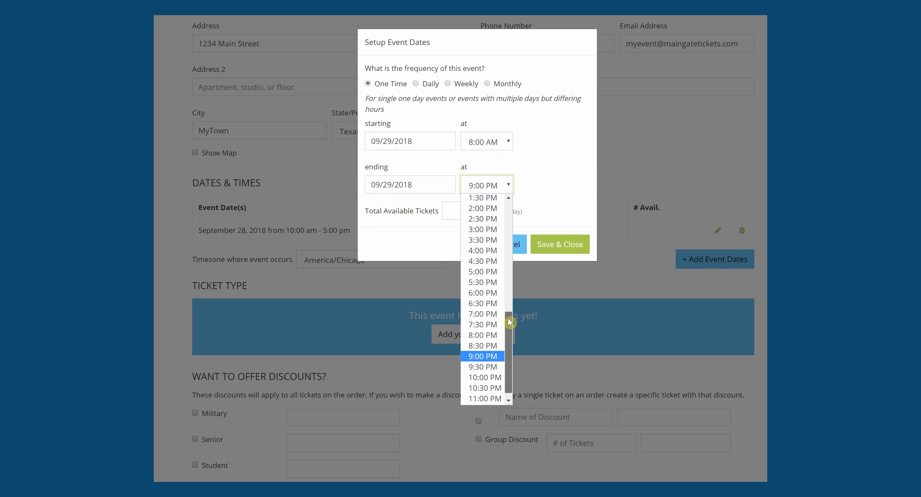
click(500, 362)
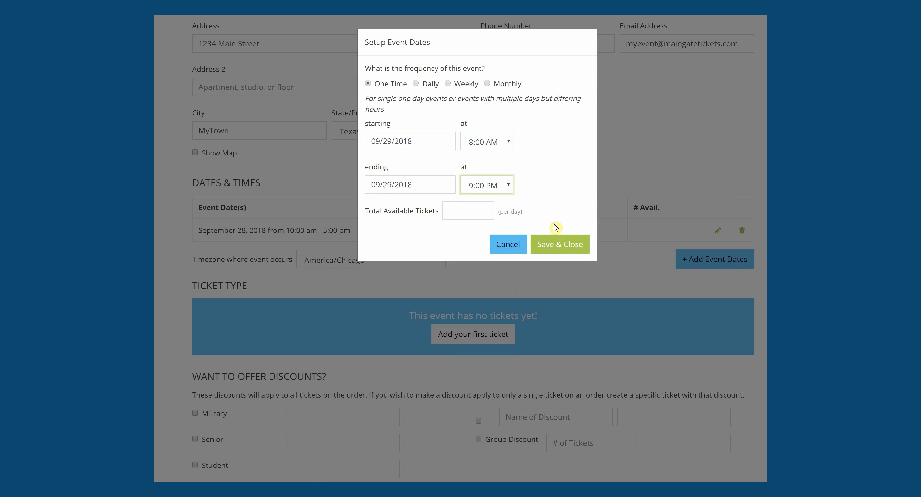
click(469, 211)
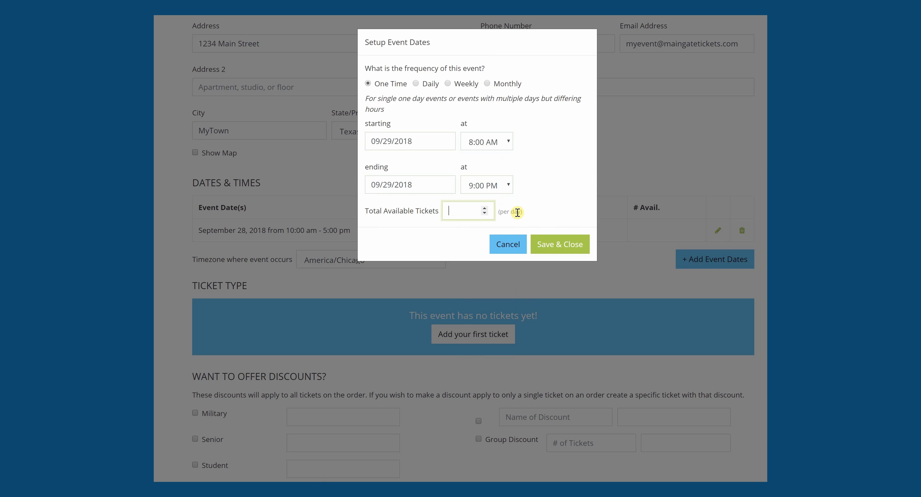
click(547, 247)
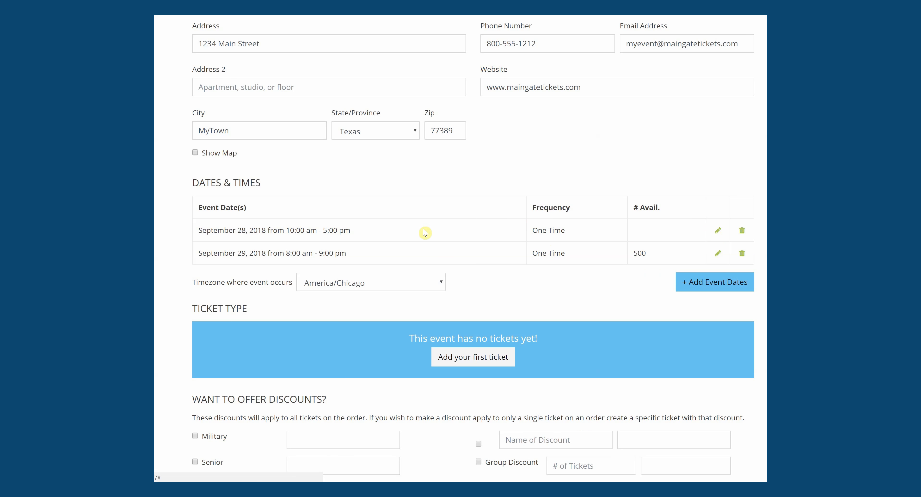
click(717, 233)
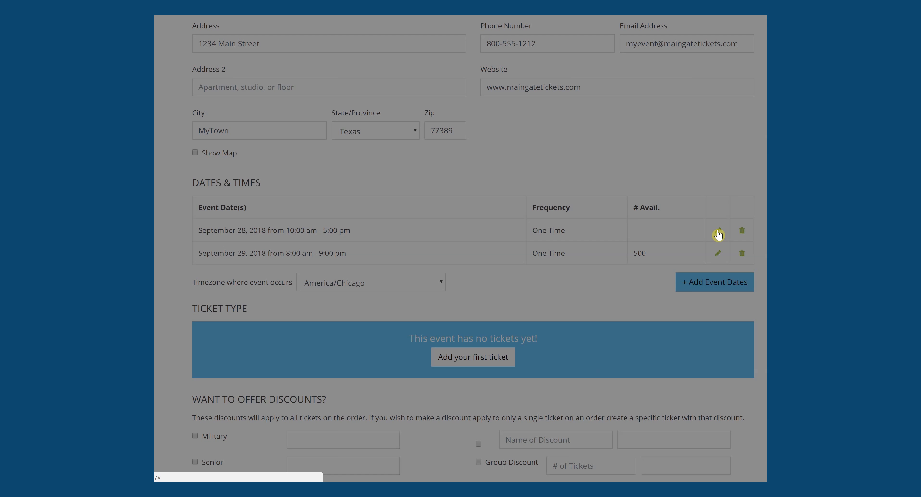
- Change the September 28 session's available tickets from 500 to 250 and save
click(473, 211)
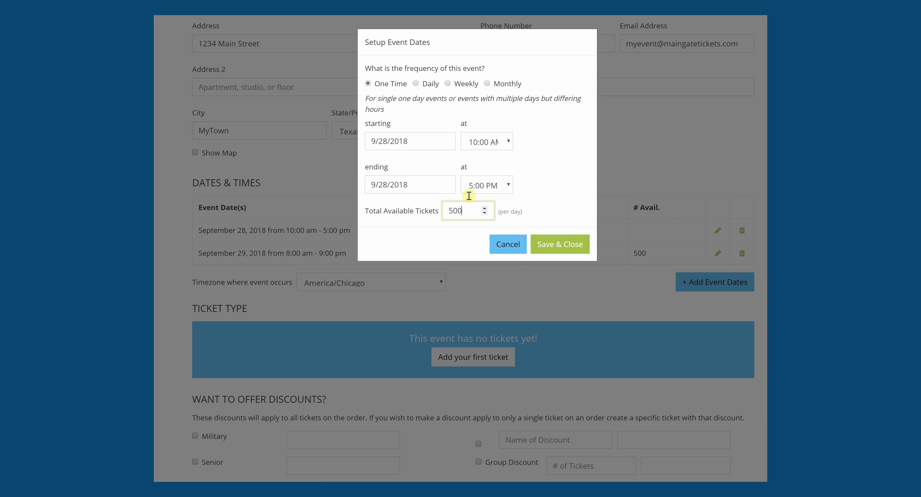
double_click(453, 210)
text(250)
click(559, 249)
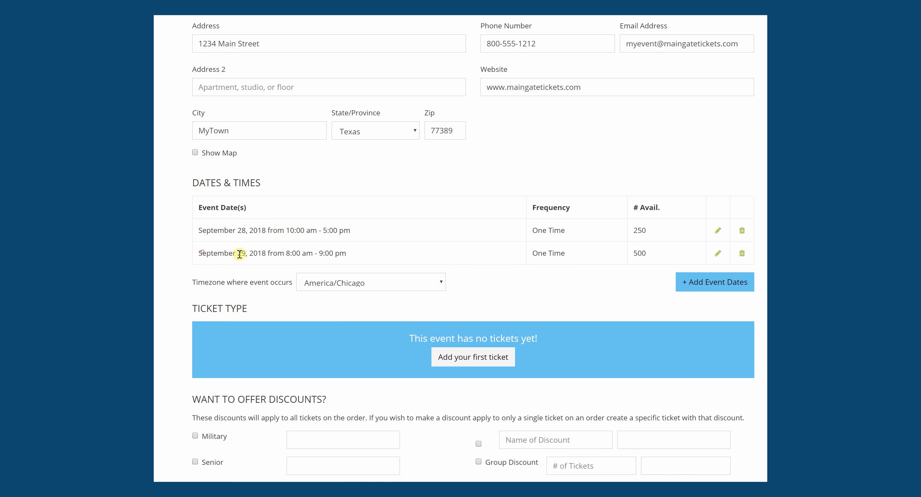
drag(202, 252, 287, 254)
- Add a one-time session starting and ending September 30, 2018
click(300, 252)
click(718, 285)
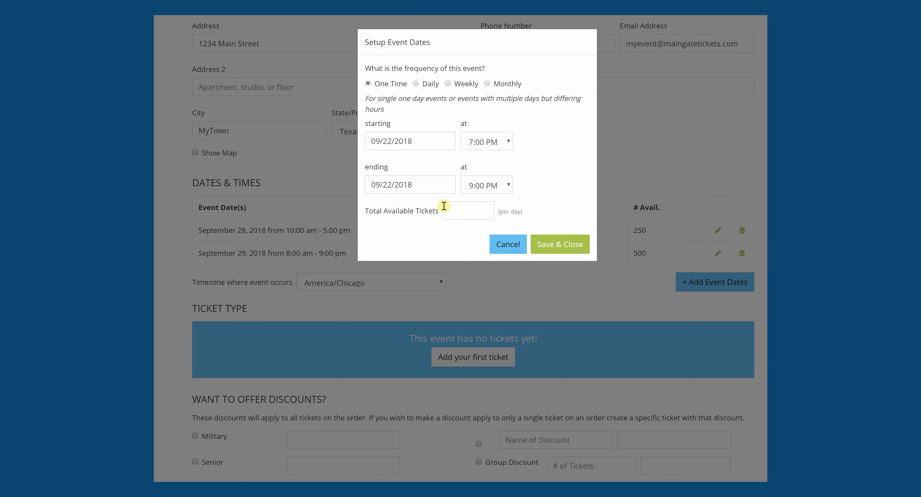
click(379, 142)
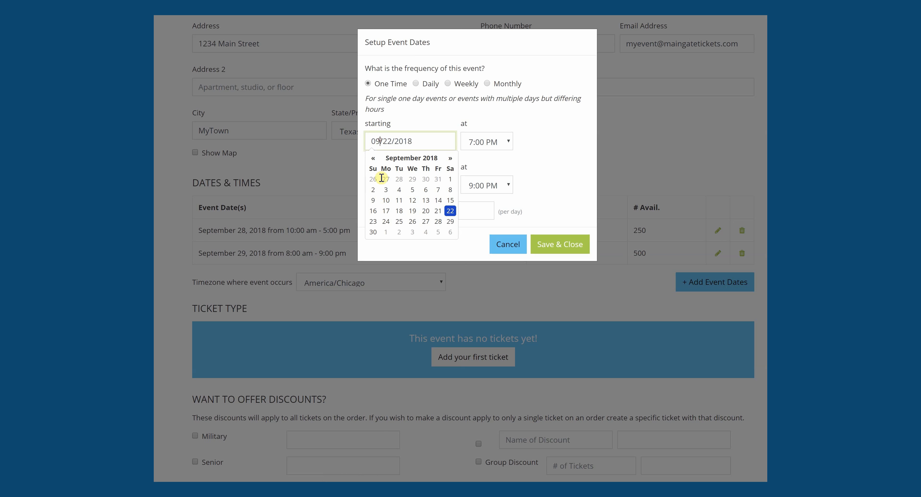
click(374, 232)
click(385, 183)
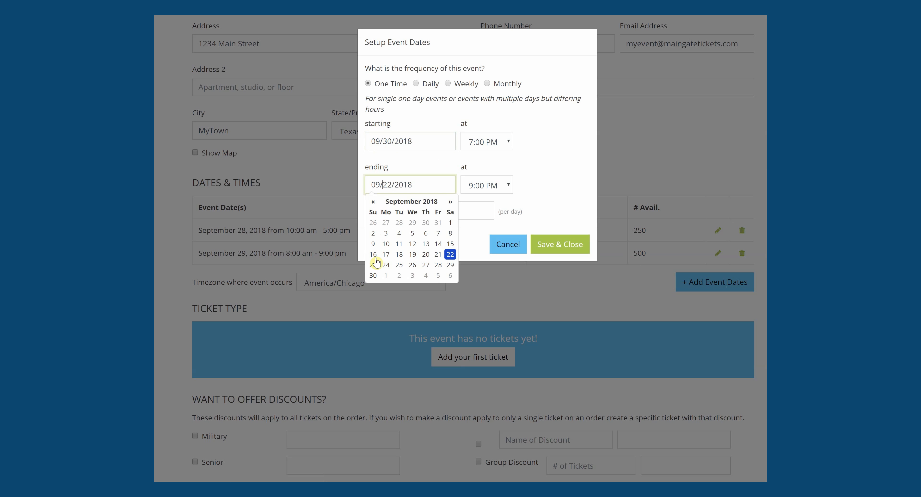
click(372, 275)
- Set it to 8:00 AM–3:00 PM with 300 tickets and save
click(490, 143)
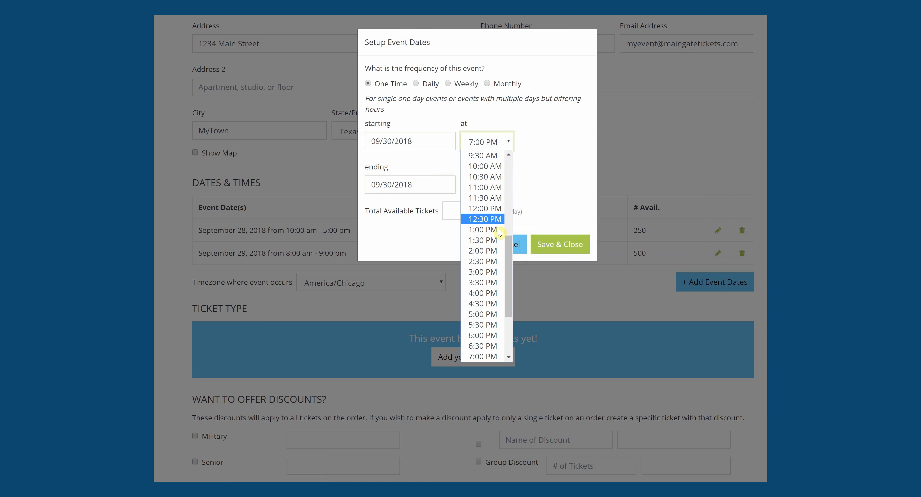
scroll(506, 236, up, 2)
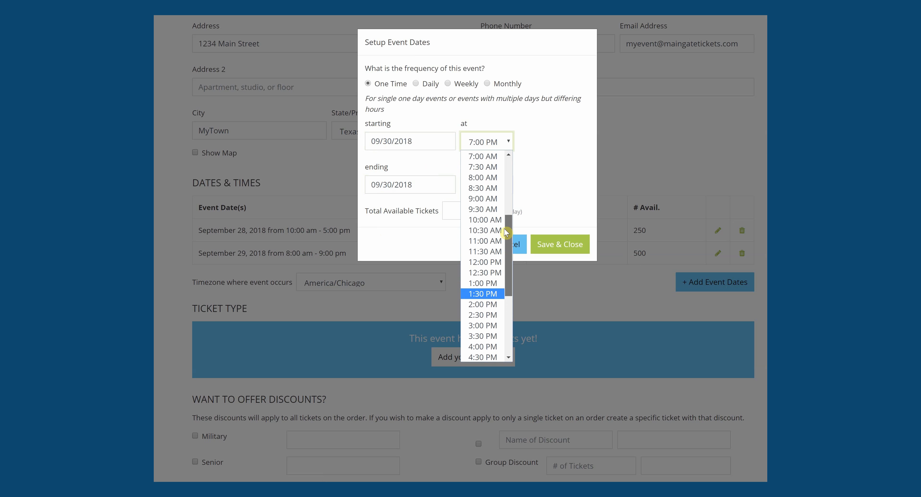
drag(505, 229, 505, 223)
click(485, 193)
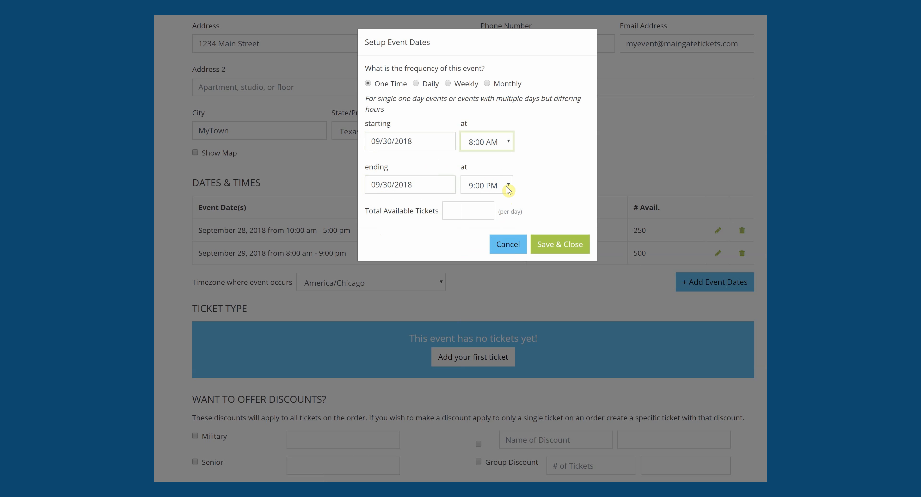
click(508, 186)
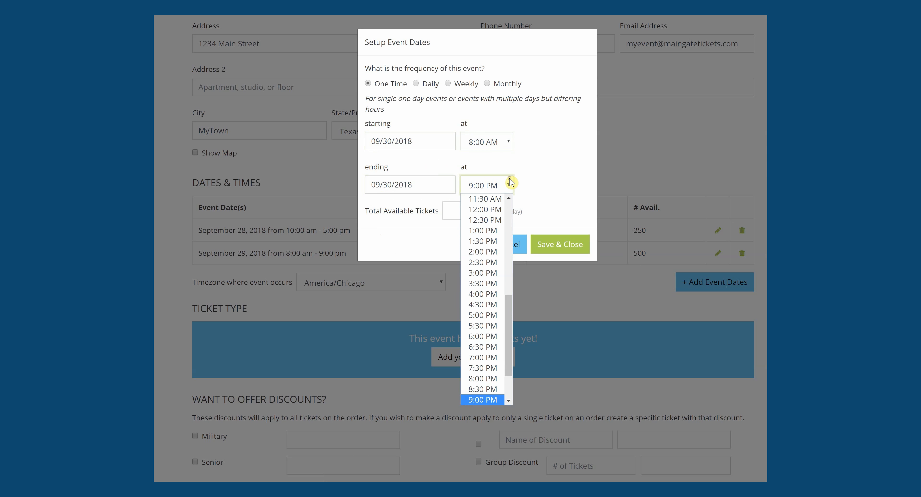
click(485, 274)
click(461, 210)
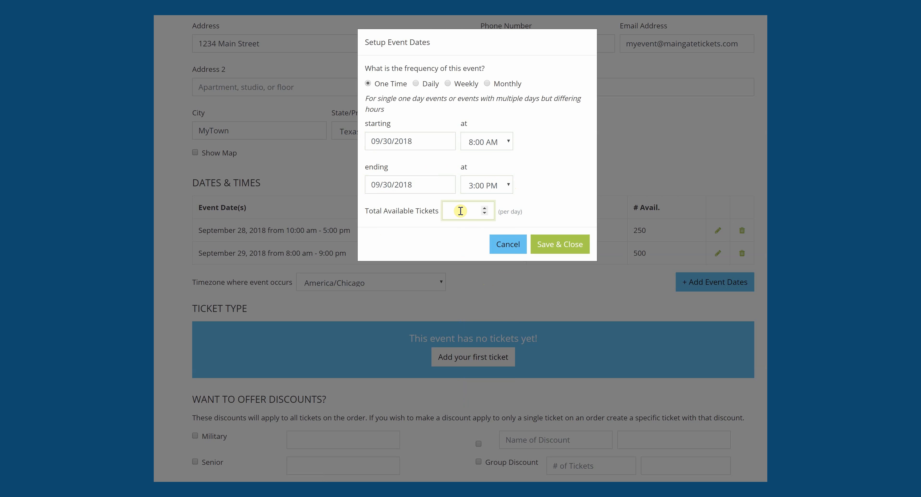
click(555, 245)
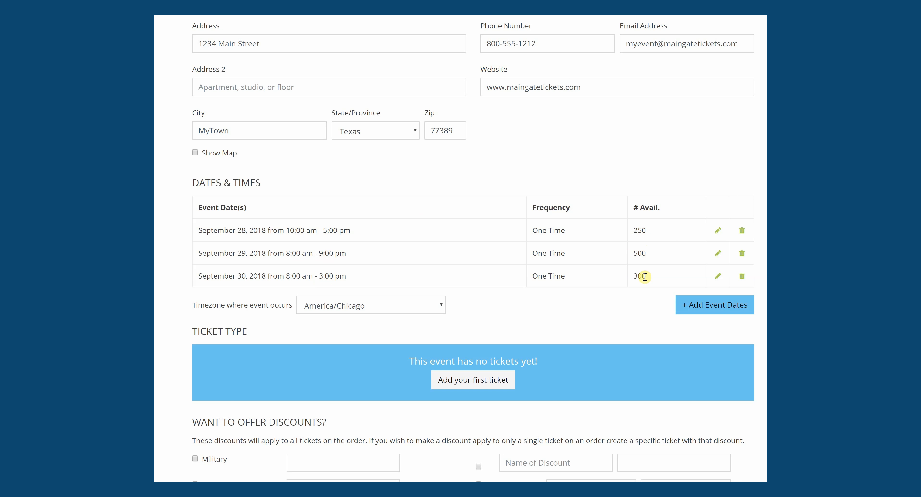
- Create the first ticket, General Admission, with a description, as a Paid Ticket
scroll(474, 250, down, 6)
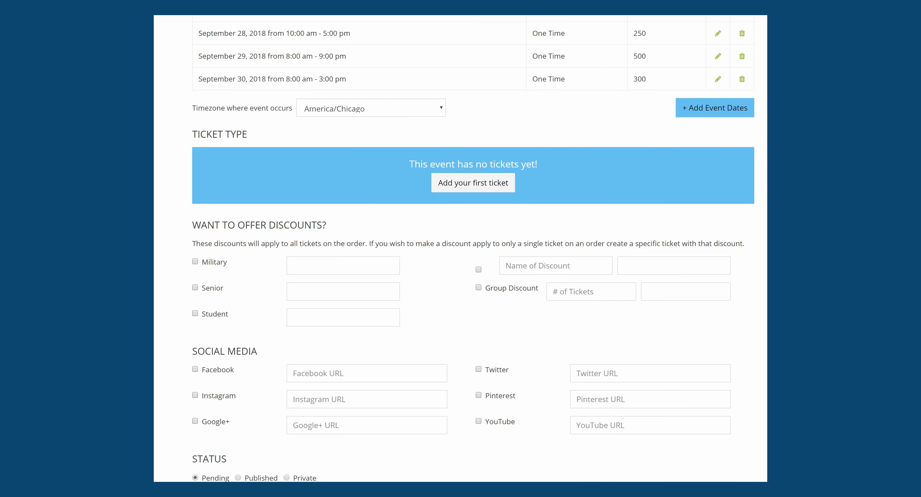
click(469, 175)
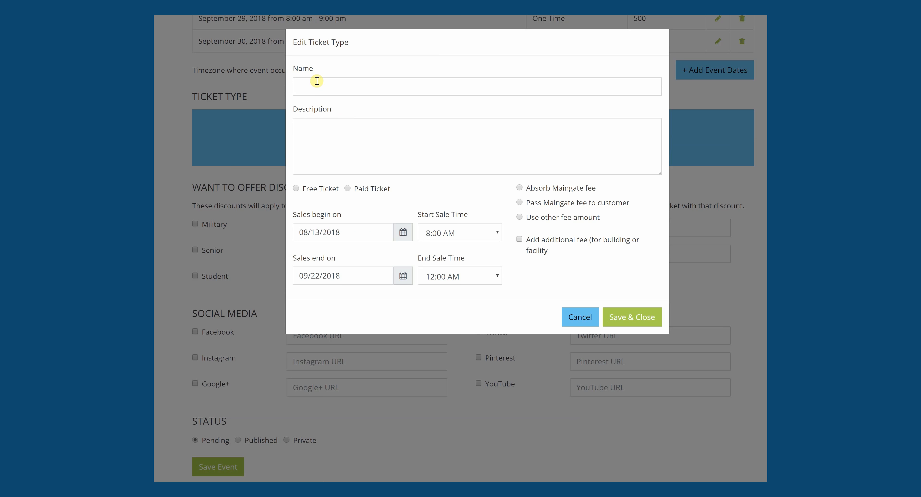
click(316, 81)
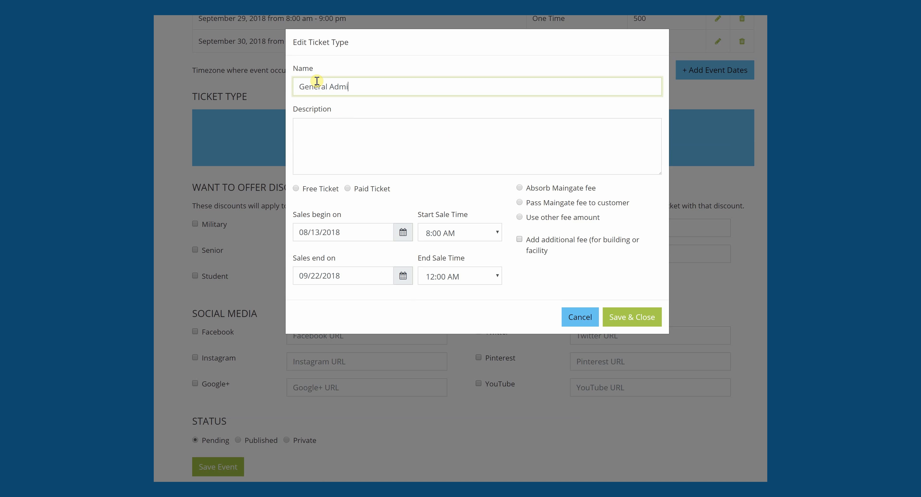
click(324, 131)
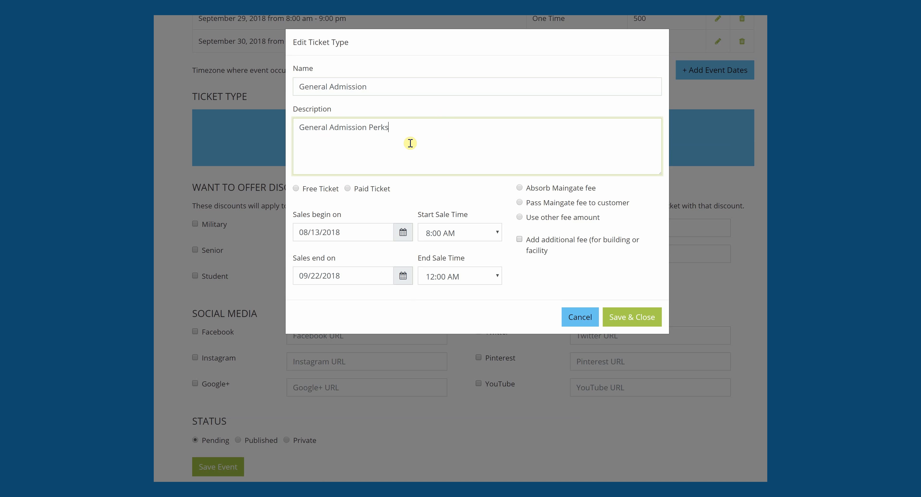
click(297, 190)
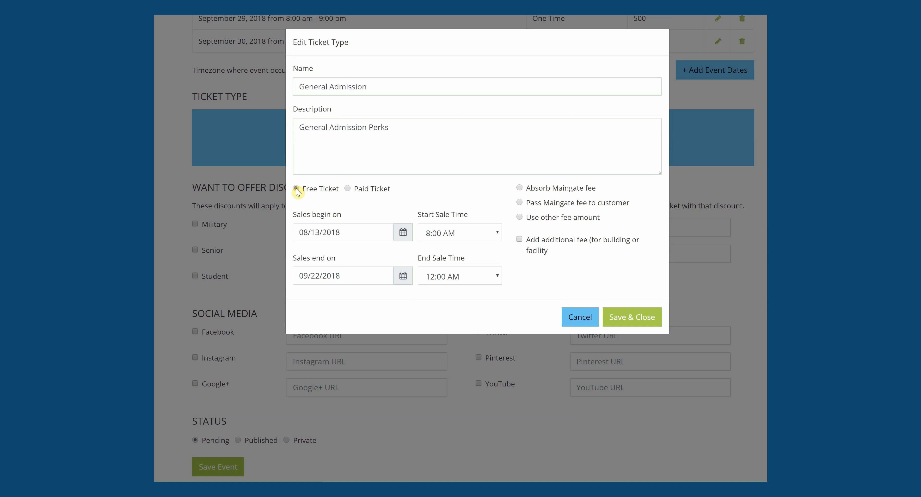
click(350, 192)
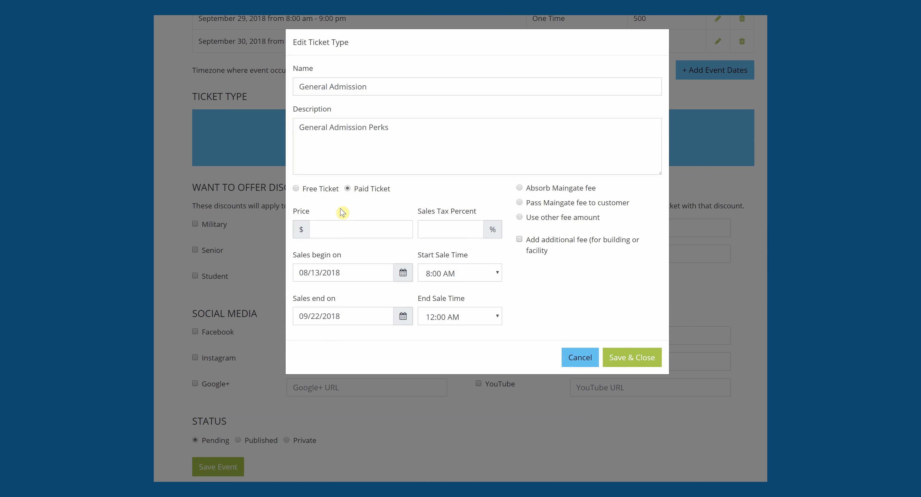
- Set the ticket price to $10 and sales tax to 0%
click(328, 228)
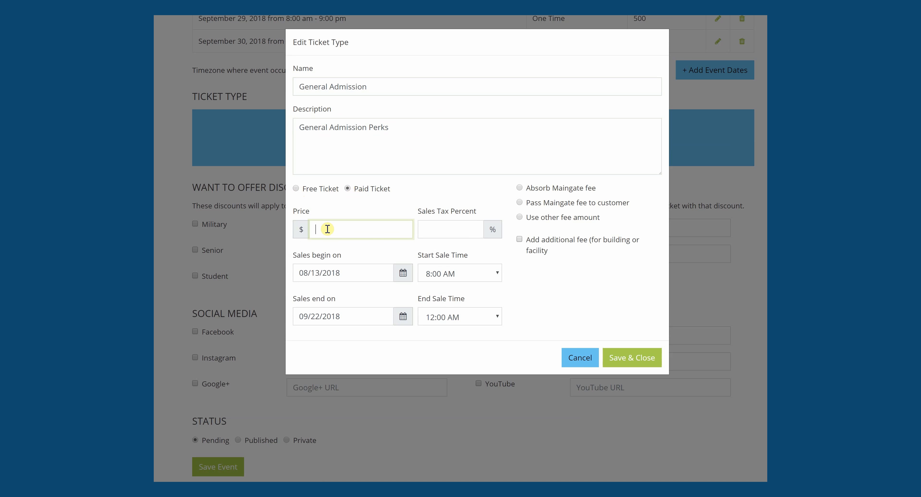
click(446, 230)
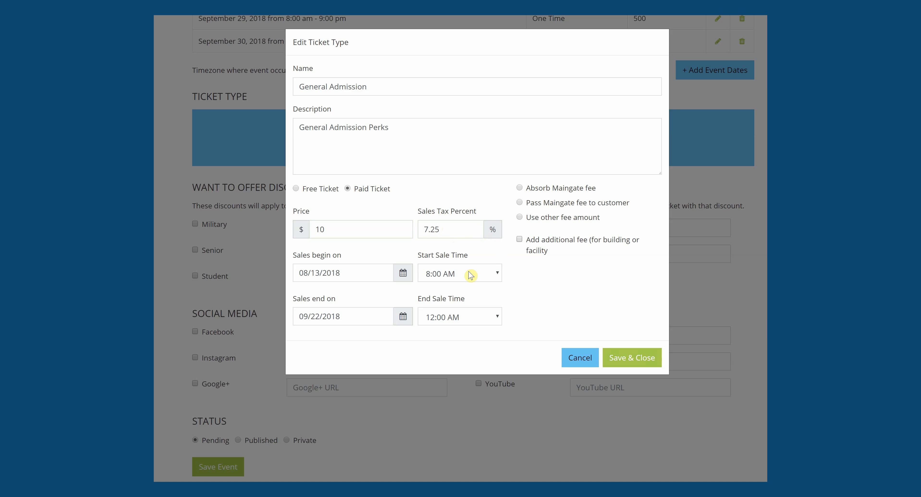
drag(453, 230, 343, 222)
text(0)
- Put the ticket on sale 08/12/2018 until 09/30/2018, ending at 5:00 PM
click(349, 269)
click(302, 226)
click(328, 313)
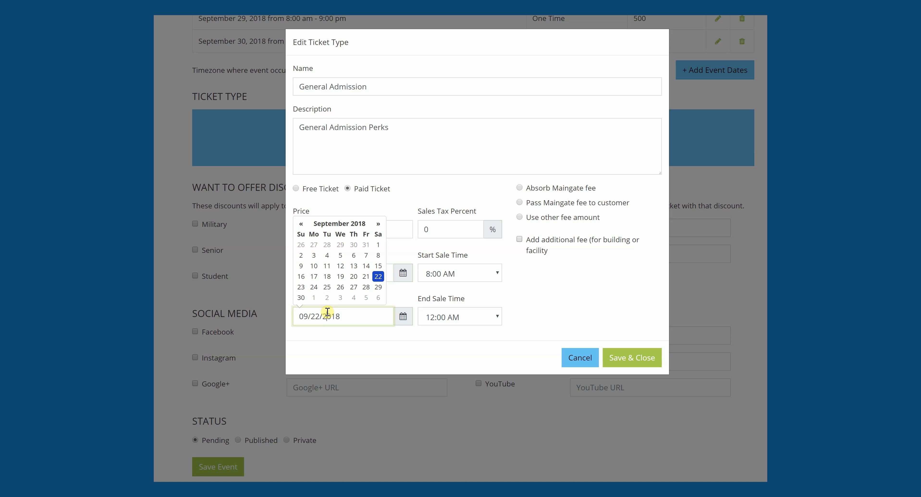
click(300, 298)
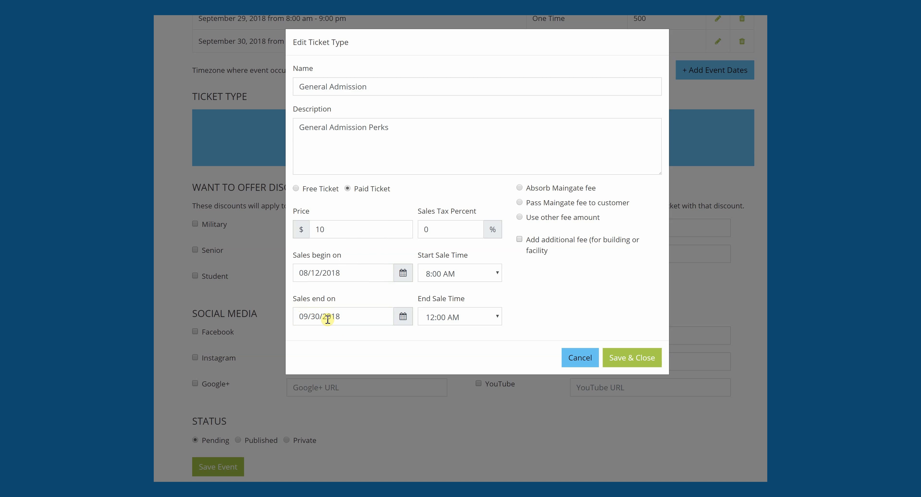
click(449, 320)
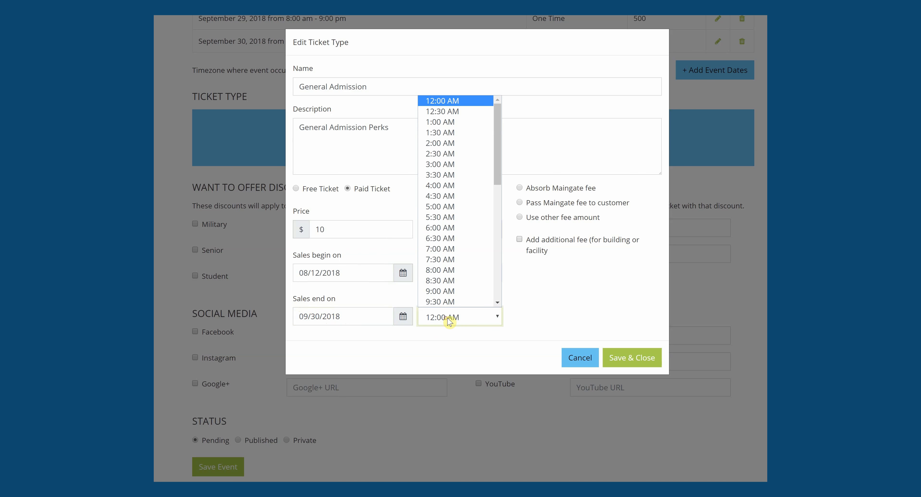
click(498, 291)
drag(499, 250, 499, 260)
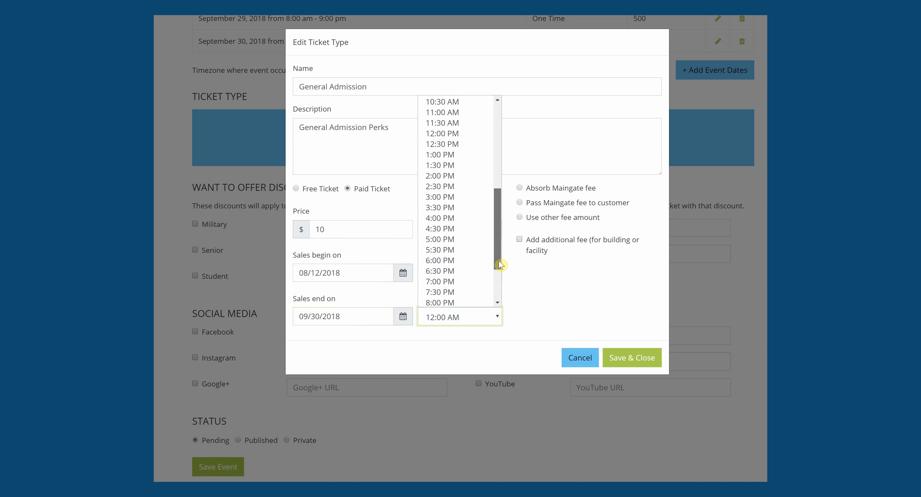
click(443, 241)
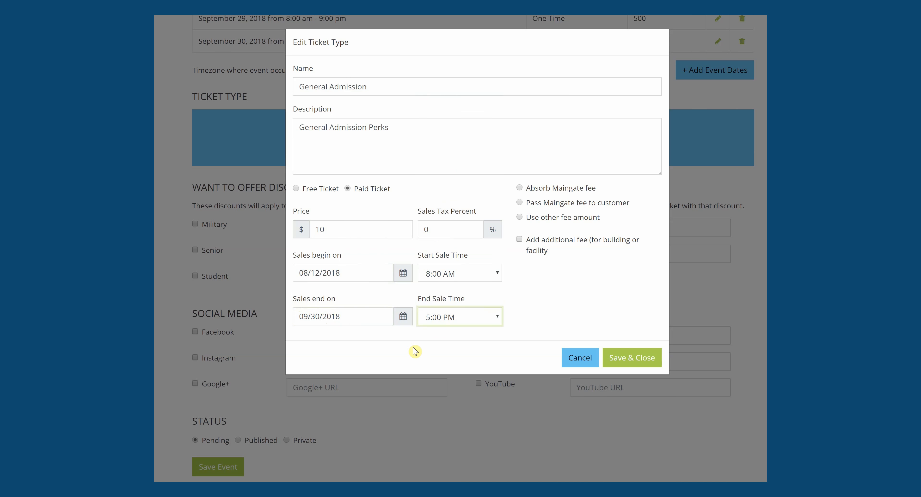
click(336, 314)
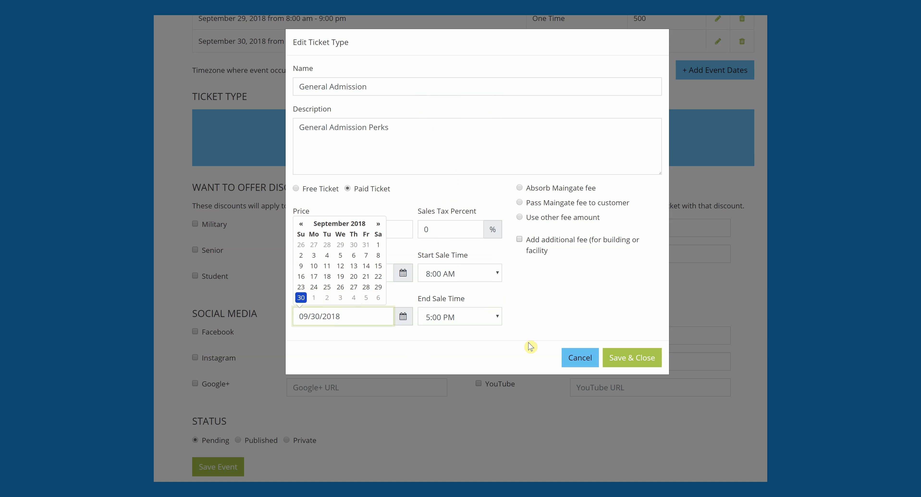
click(501, 356)
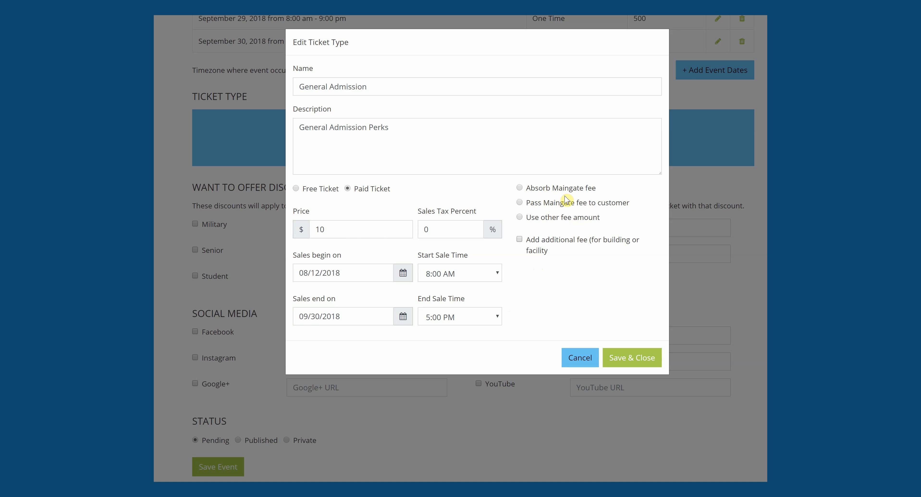
- Pass a custom $2 fee on to the customer and save the General Admission ticket
click(520, 189)
click(519, 202)
click(520, 218)
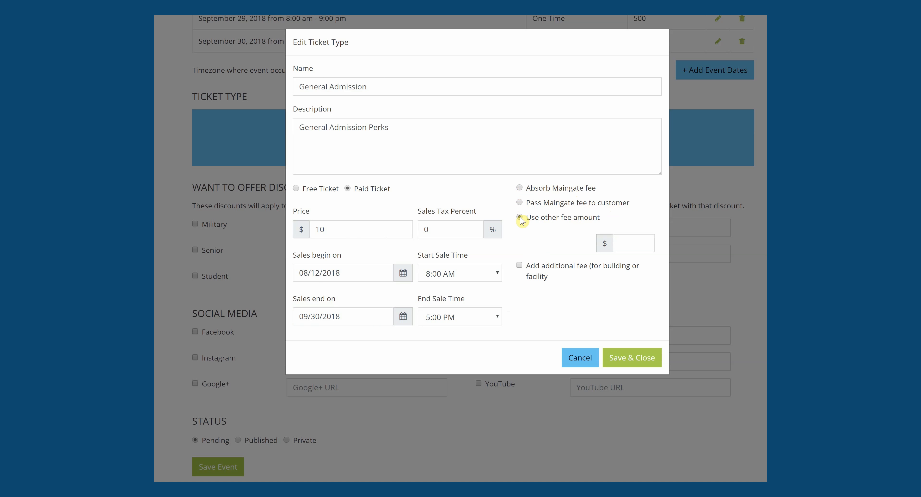
click(625, 244)
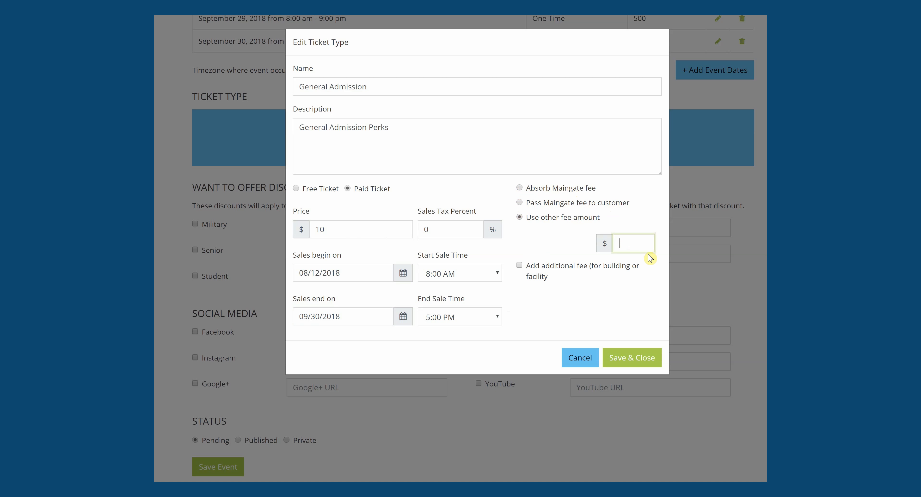
click(552, 316)
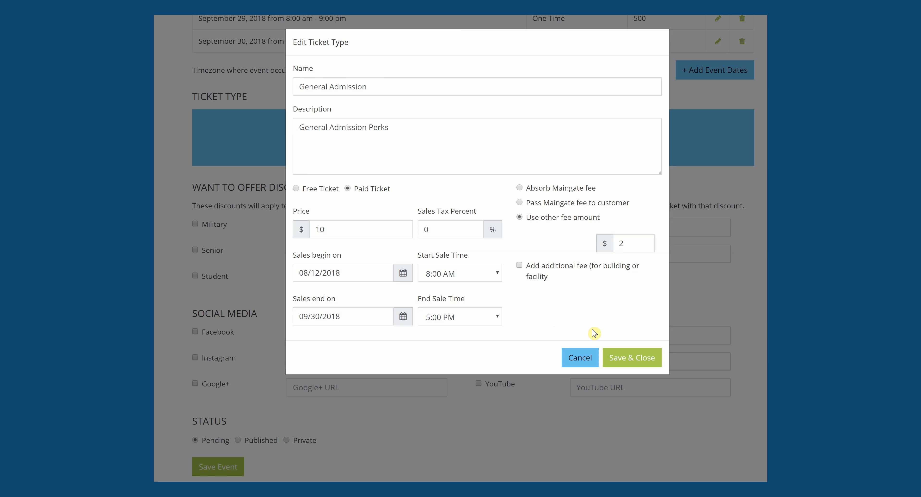
click(633, 359)
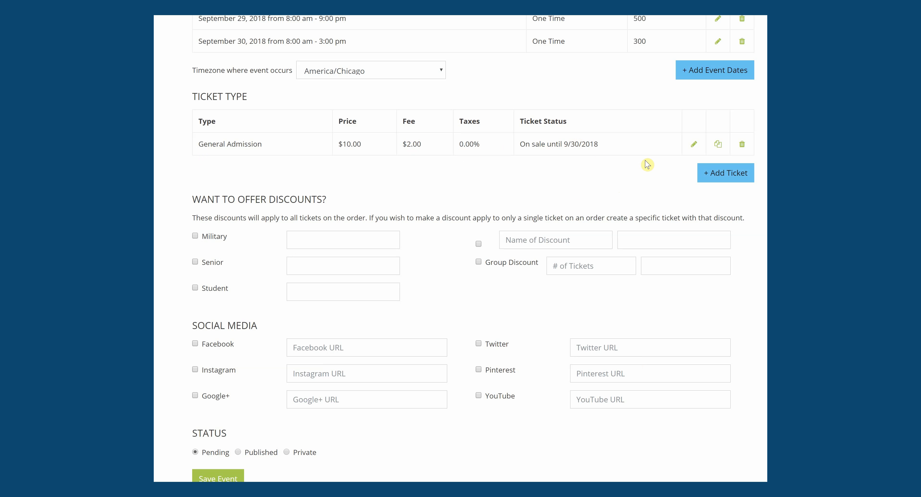
- Duplicate General Admission as 'VIP Ticket', described 'VIP Perks', priced $20, and save
click(719, 145)
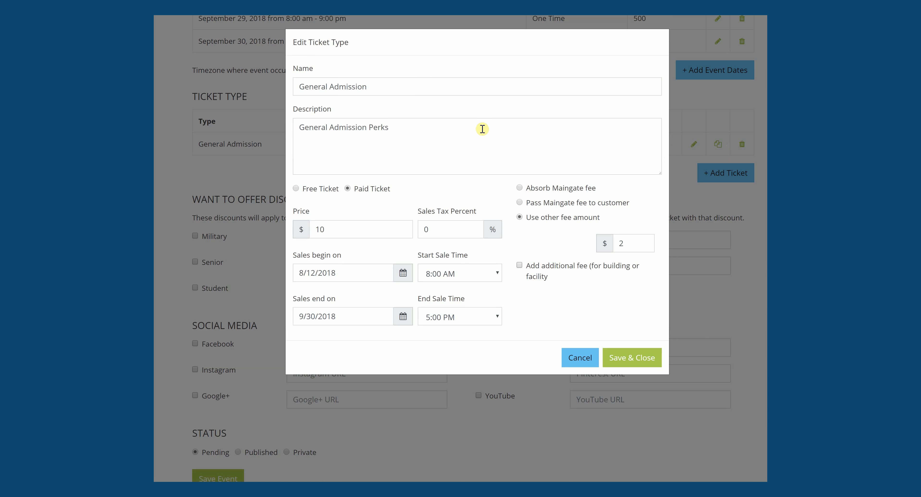
drag(381, 87, 256, 94)
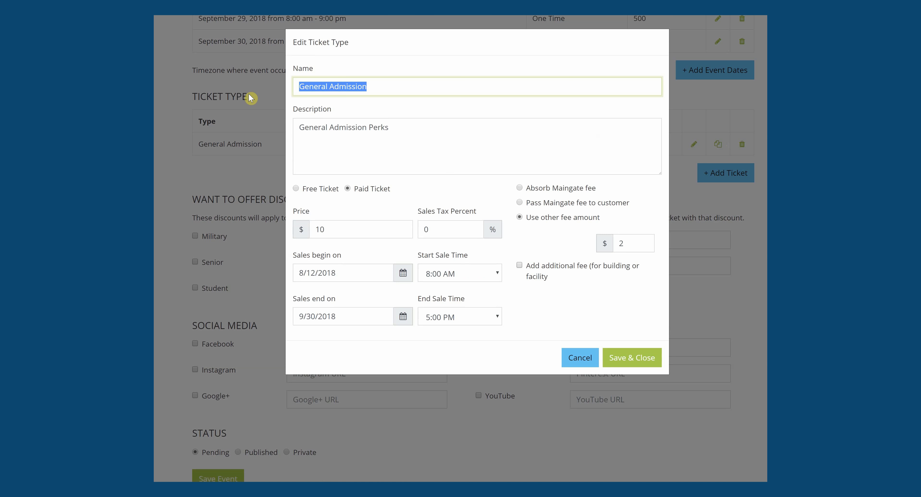
text(VIP)
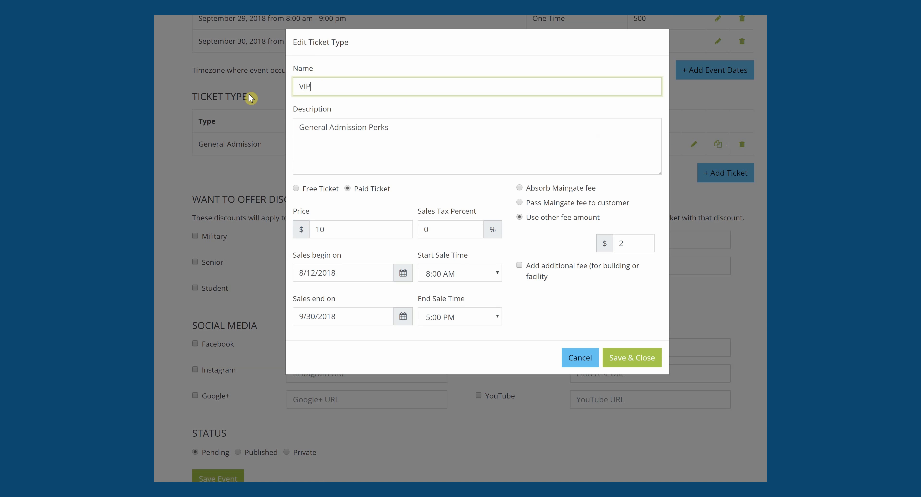
text( Ticket)
drag(368, 128, 262, 137)
text(C)
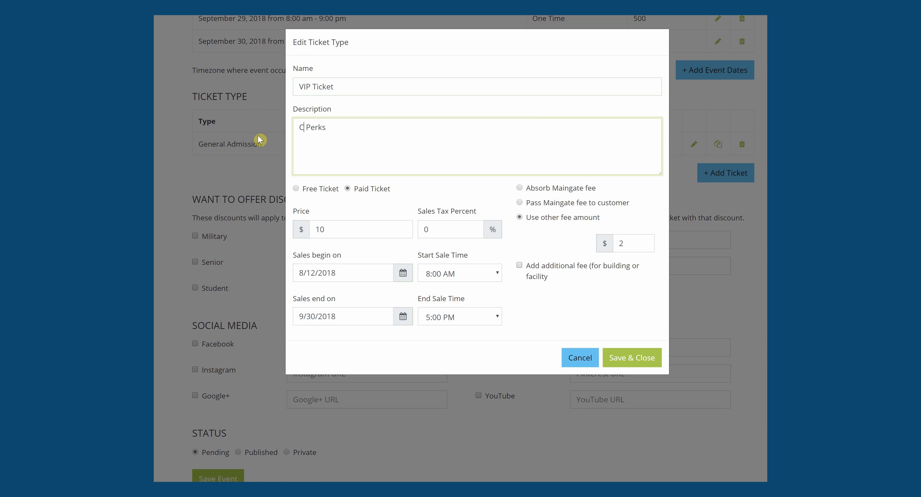
key(BackSpace)
text(VIP)
double_click(324, 229)
text(20)
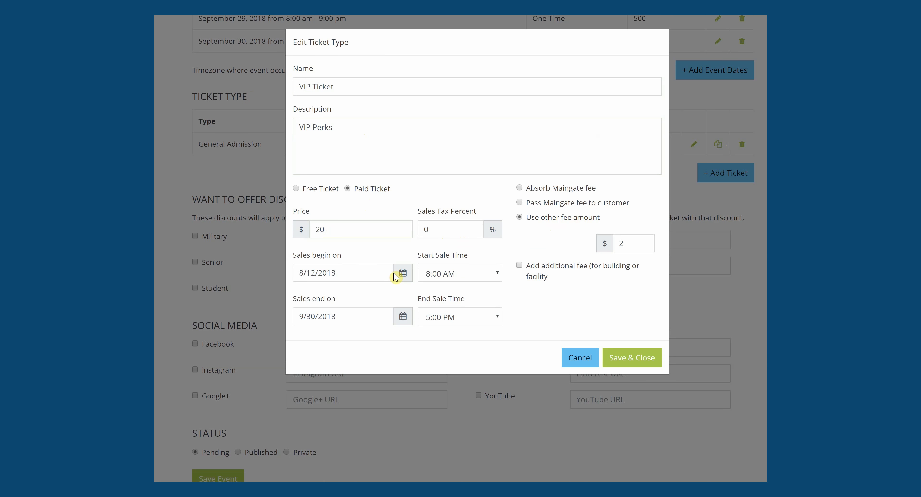
click(632, 359)
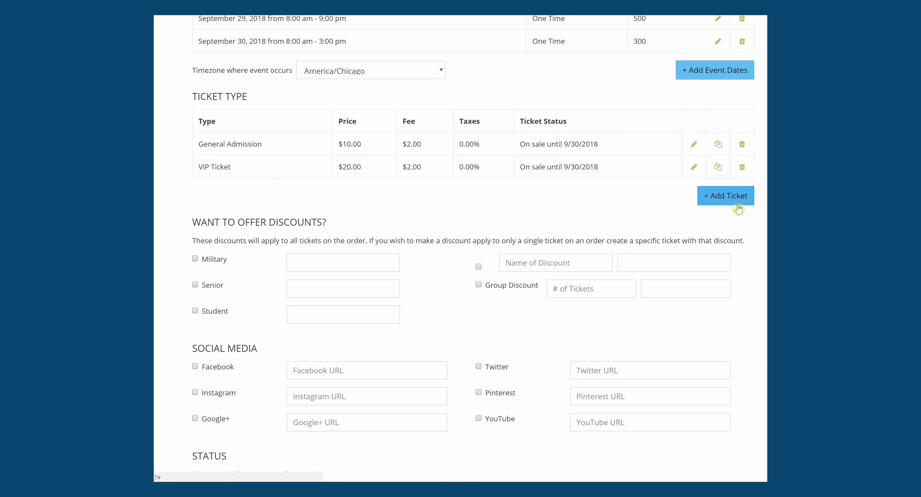
- Copy General Admission, rename it 'Seniors Ticket', price it at $7 and save
click(719, 146)
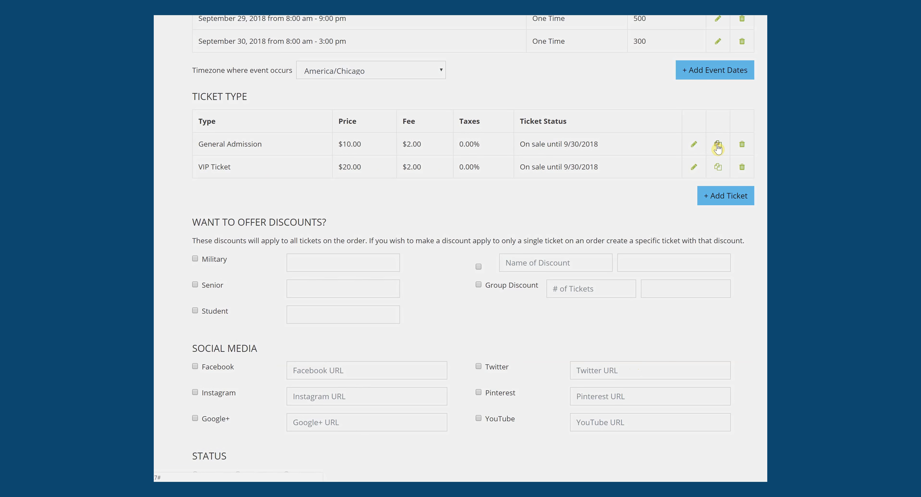
click(317, 87)
double_click(318, 86)
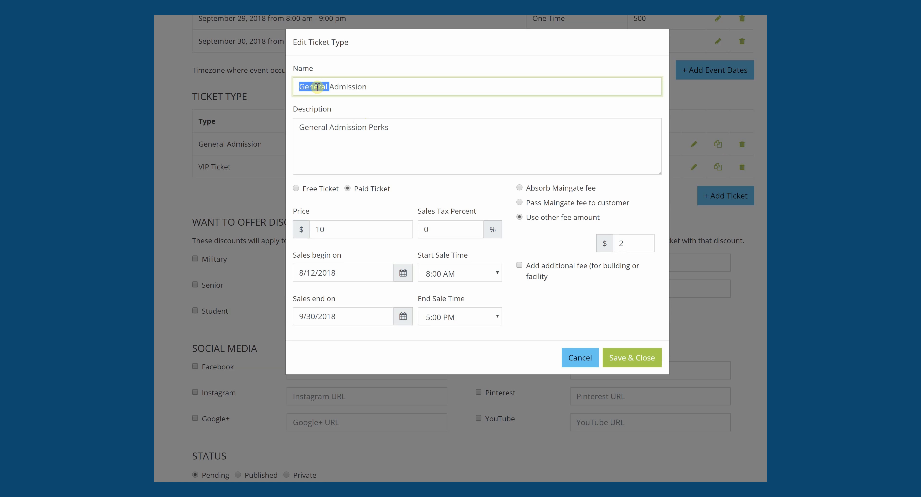
text(Seniors Ticket)
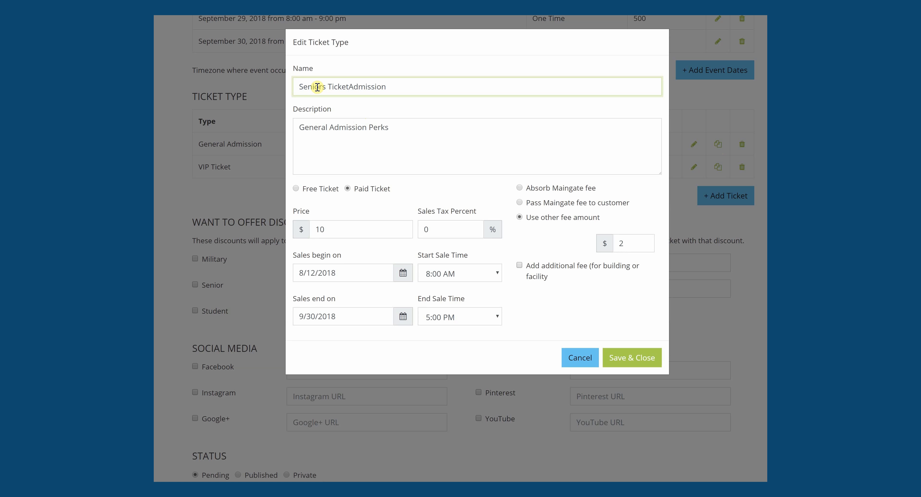
key(Delete)
key(Delete)
key(Delete)
key(Delete)
key(Delete)
key(Delete)
key(Delete)
key(Delete)
key(Delete)
double_click(340, 231)
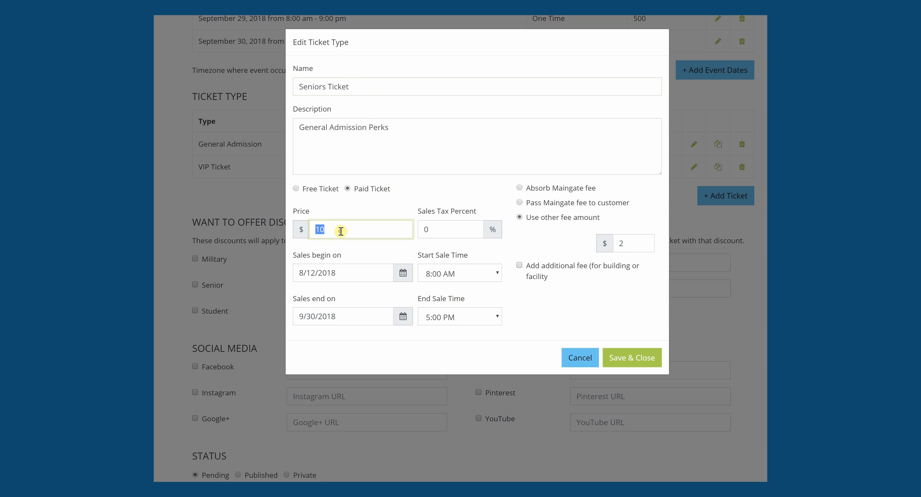
text(7)
click(649, 358)
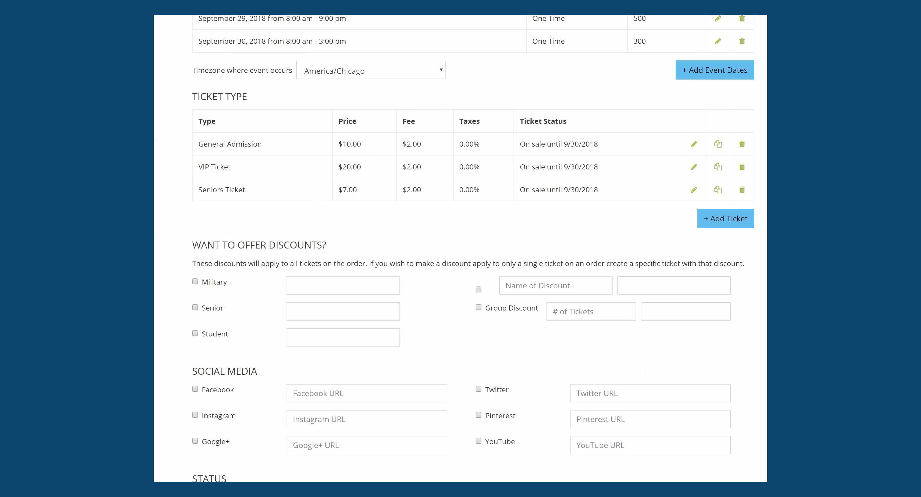
scroll(474, 248, down, 1)
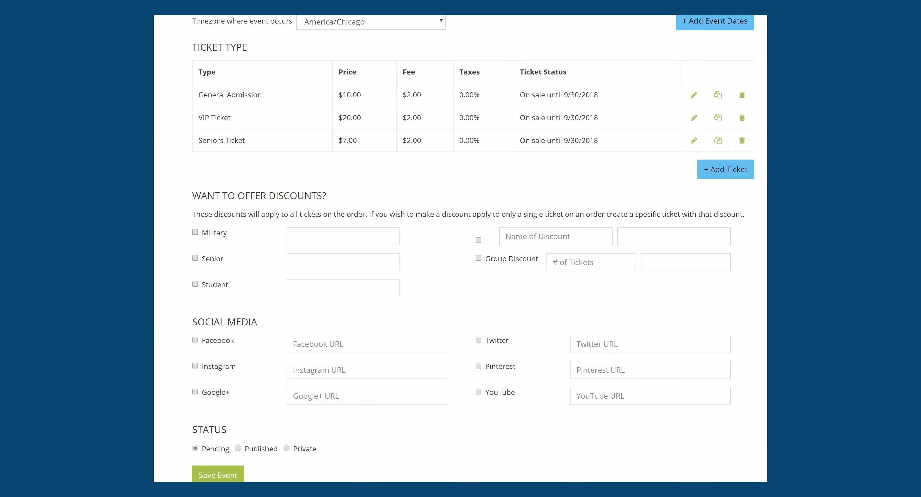
scroll(461, 250, down, 1)
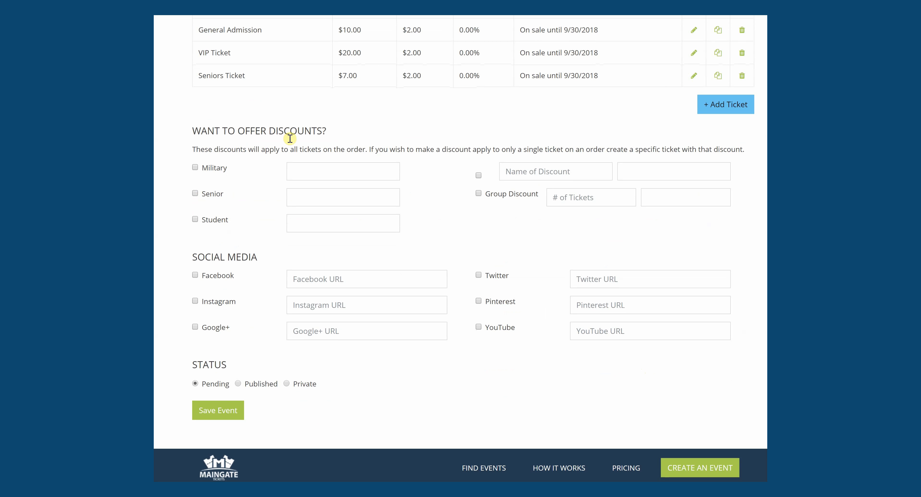
scroll(461, 250, up, 3)
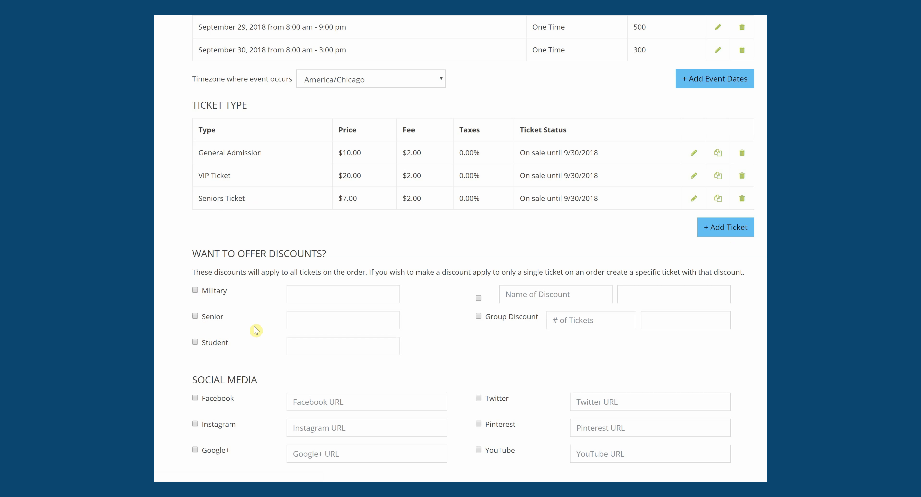
- Enable the Group Discount with 10 as # of Tickets and 15 as the discount
click(516, 296)
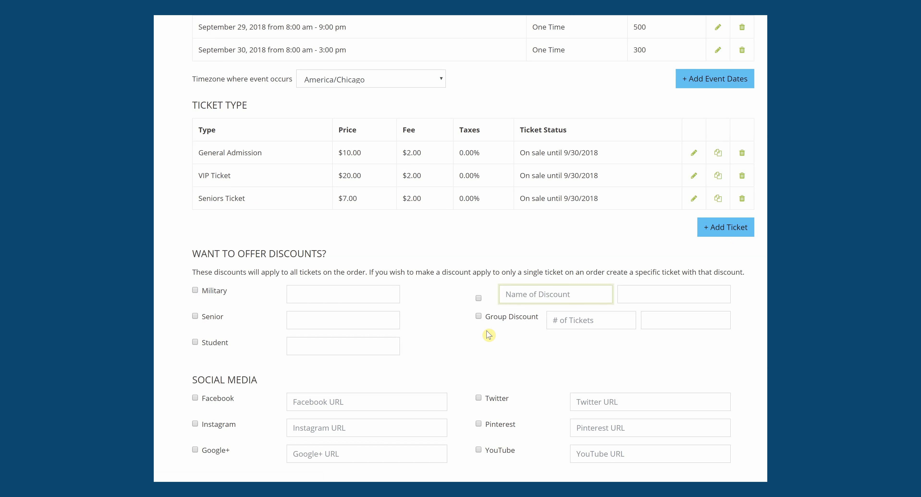
scroll(670, 260, down, 3)
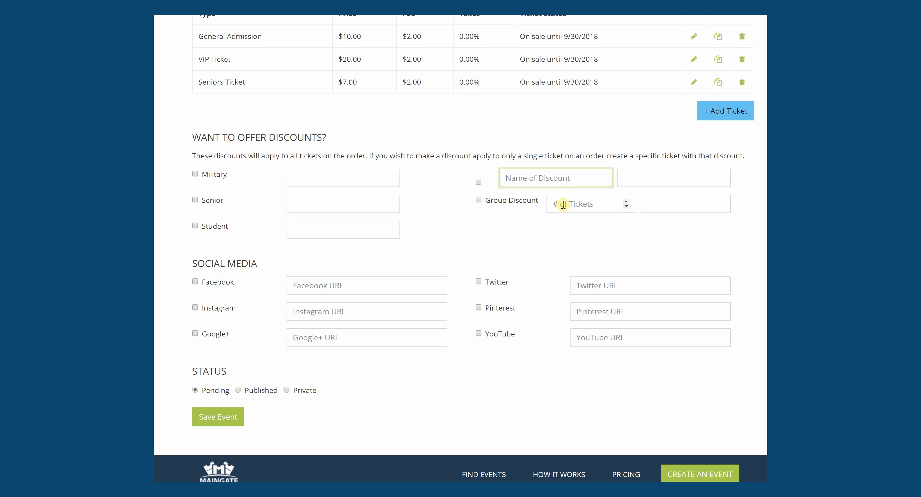
click(564, 204)
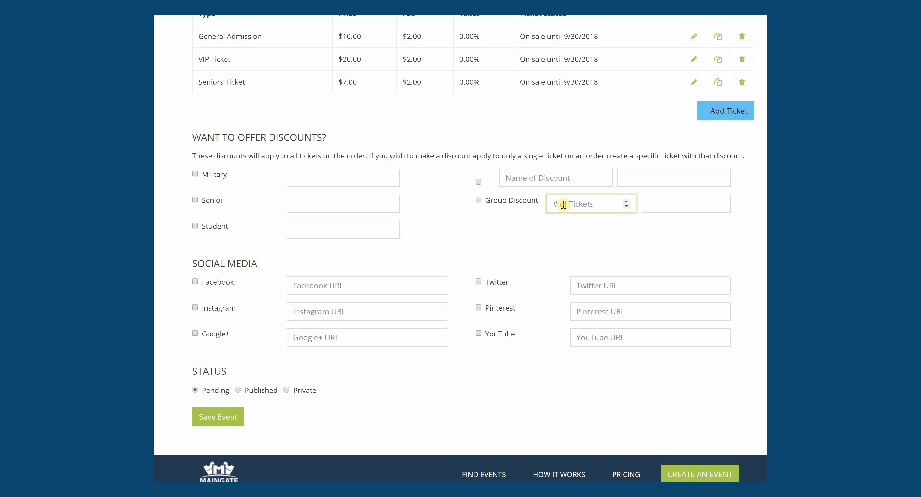
click(478, 199)
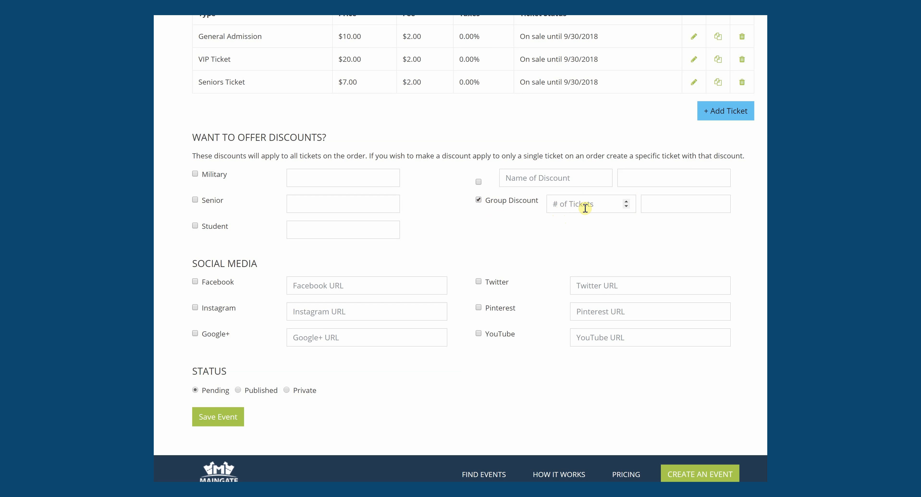
click(570, 205)
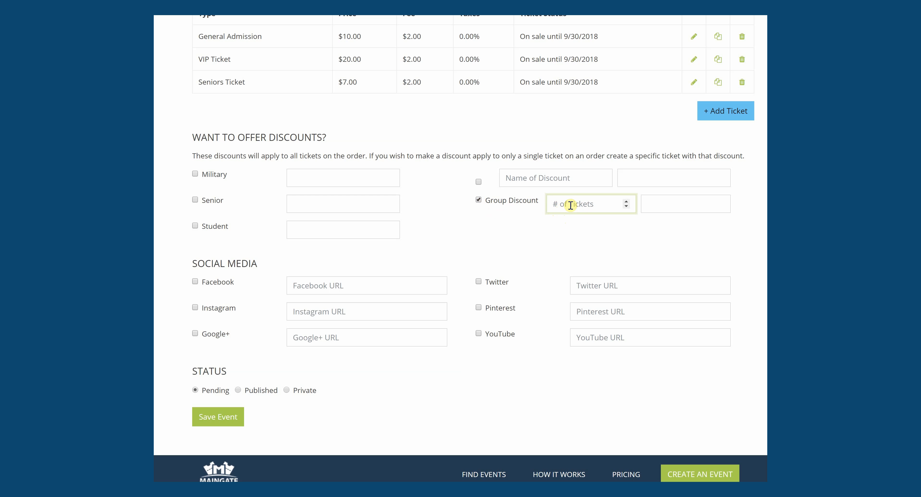
text(10)
click(658, 208)
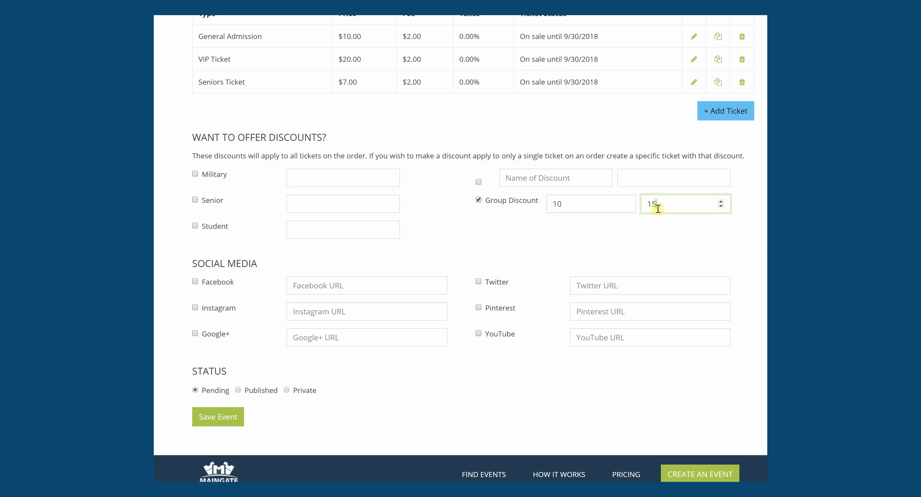
click(649, 225)
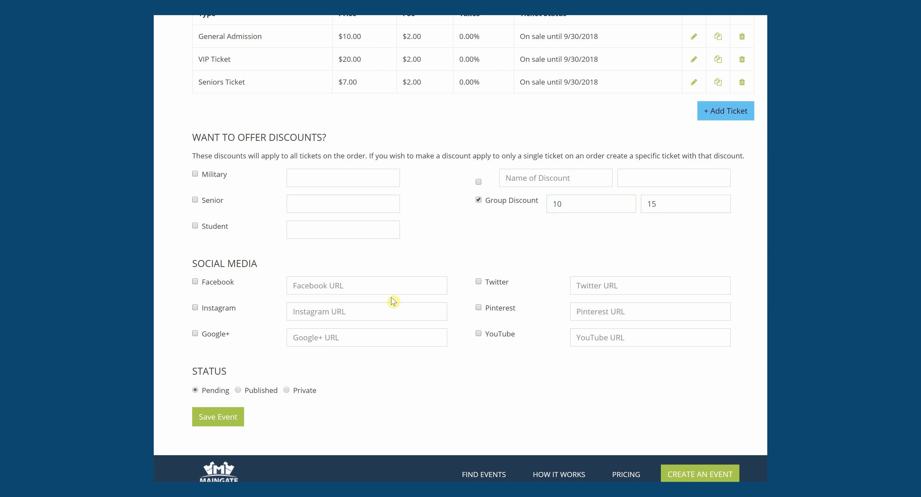
- Toggle the Facebook link option on and back off, leaving it disabled
click(307, 284)
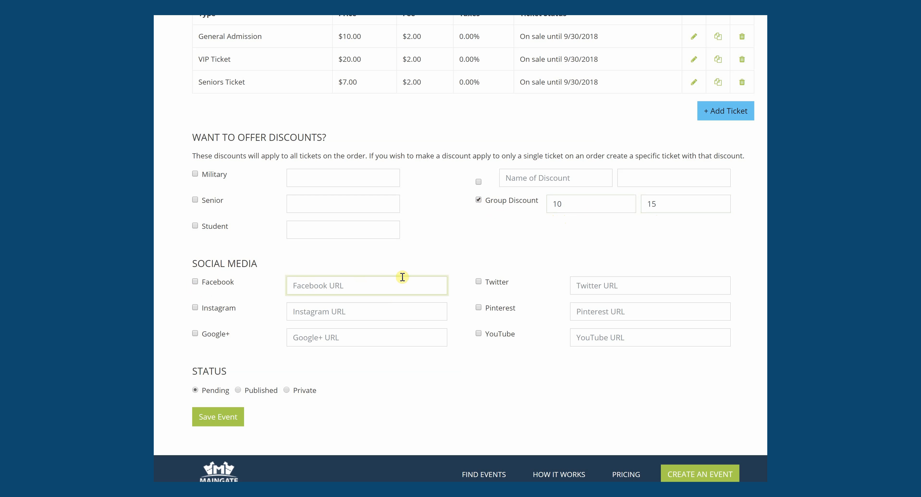
click(195, 281)
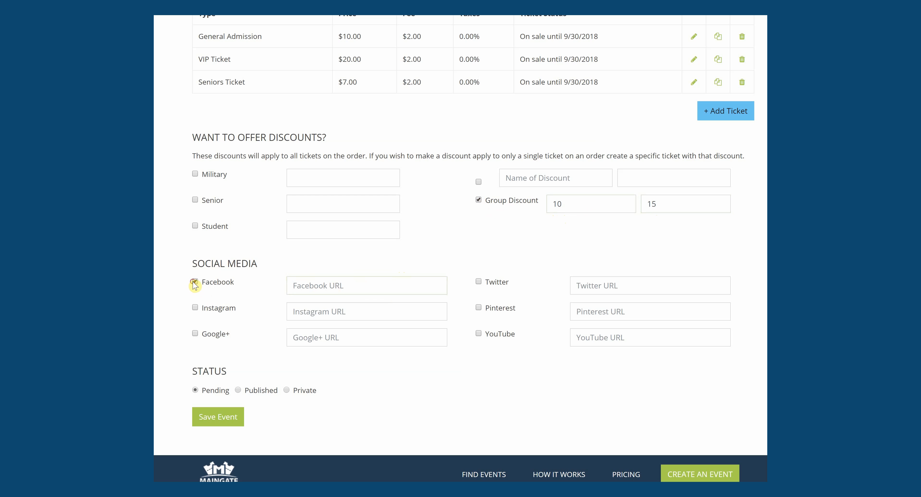
click(195, 282)
- Set the event status to Private and save the event
scroll(461, 248, down, 1)
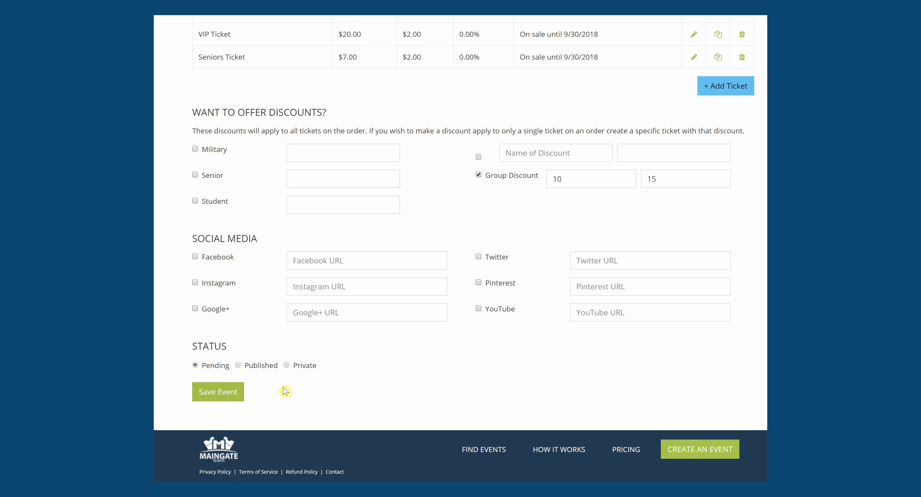
click(258, 370)
click(306, 367)
click(236, 392)
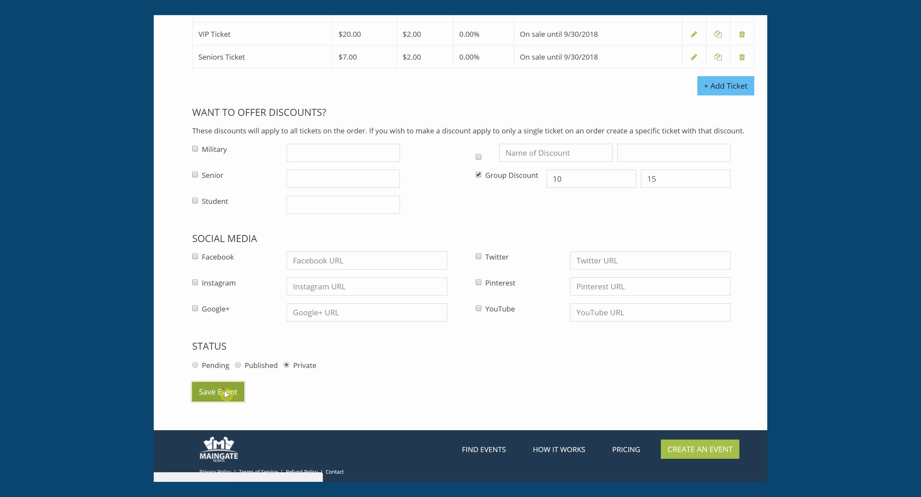